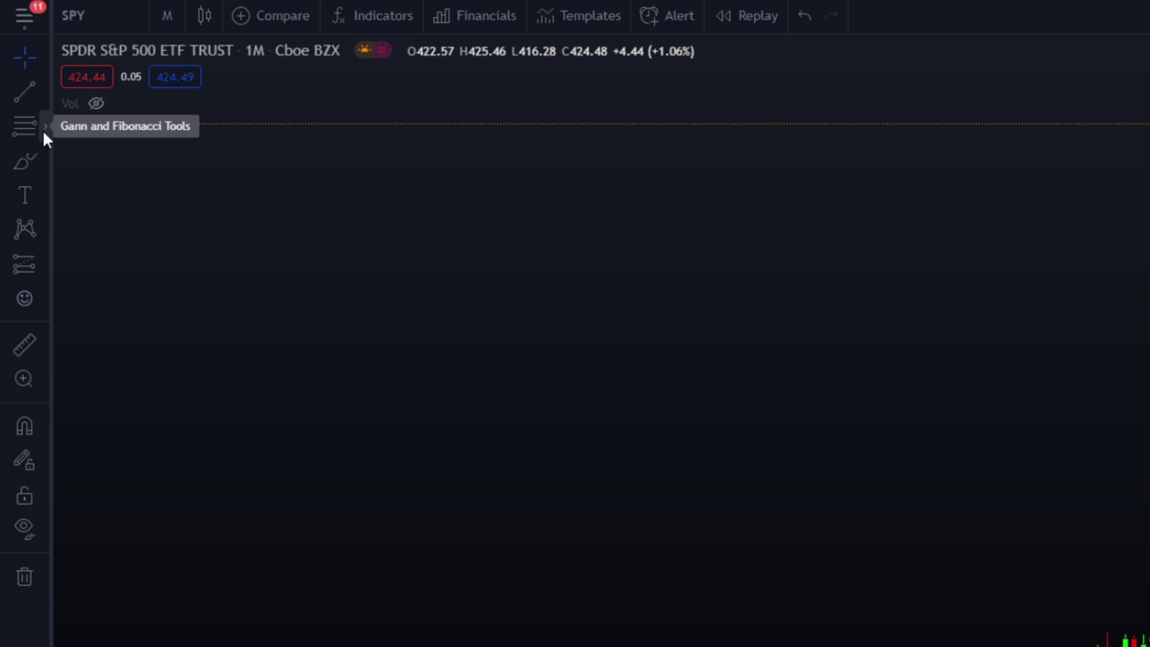
Draw a Fib Retracement from the October 2007 high at about 156.76 to the 2009 low at about 66.32, extending it to about 2022.
left_click(22, 67)
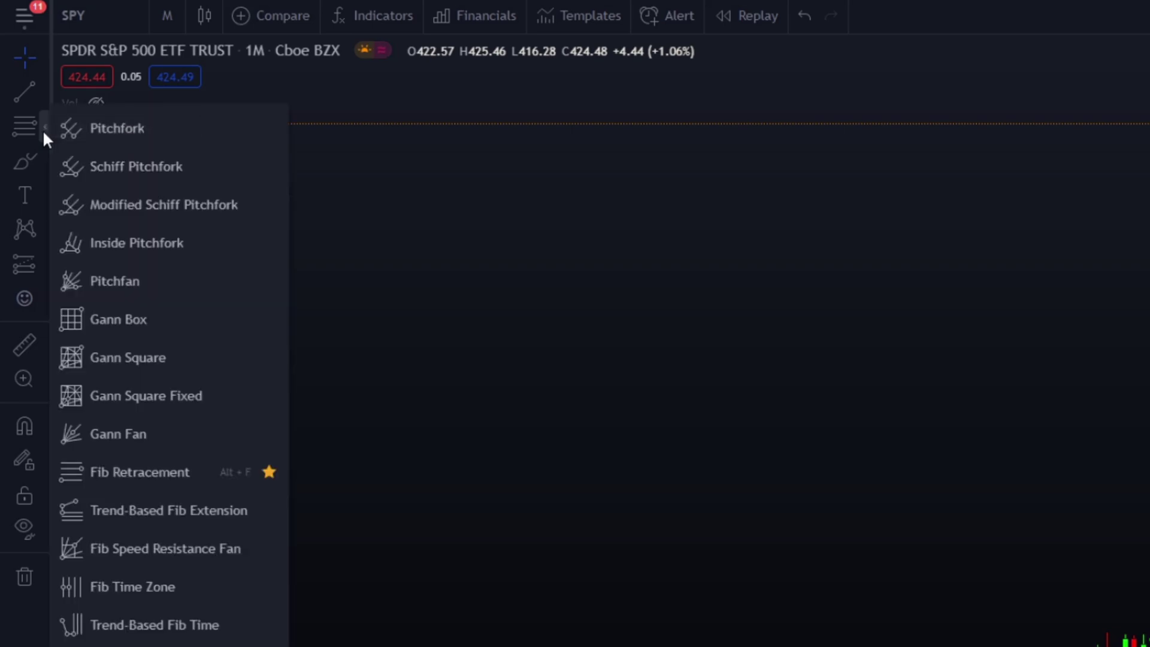
left_click(158, 475)
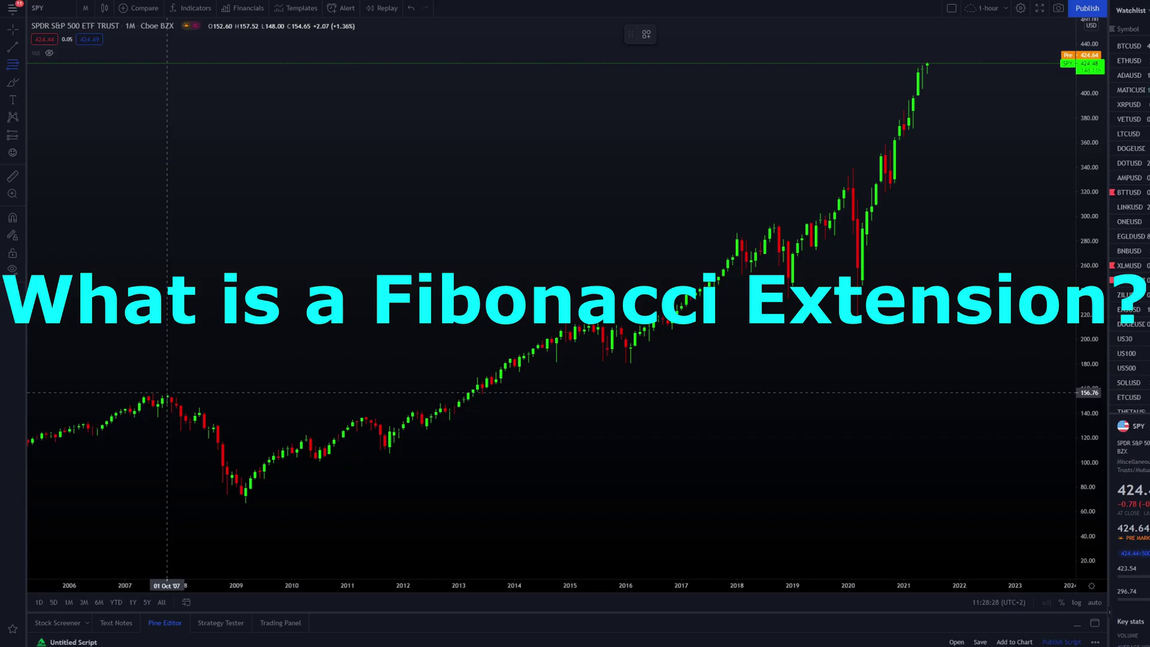
left_click(167, 394)
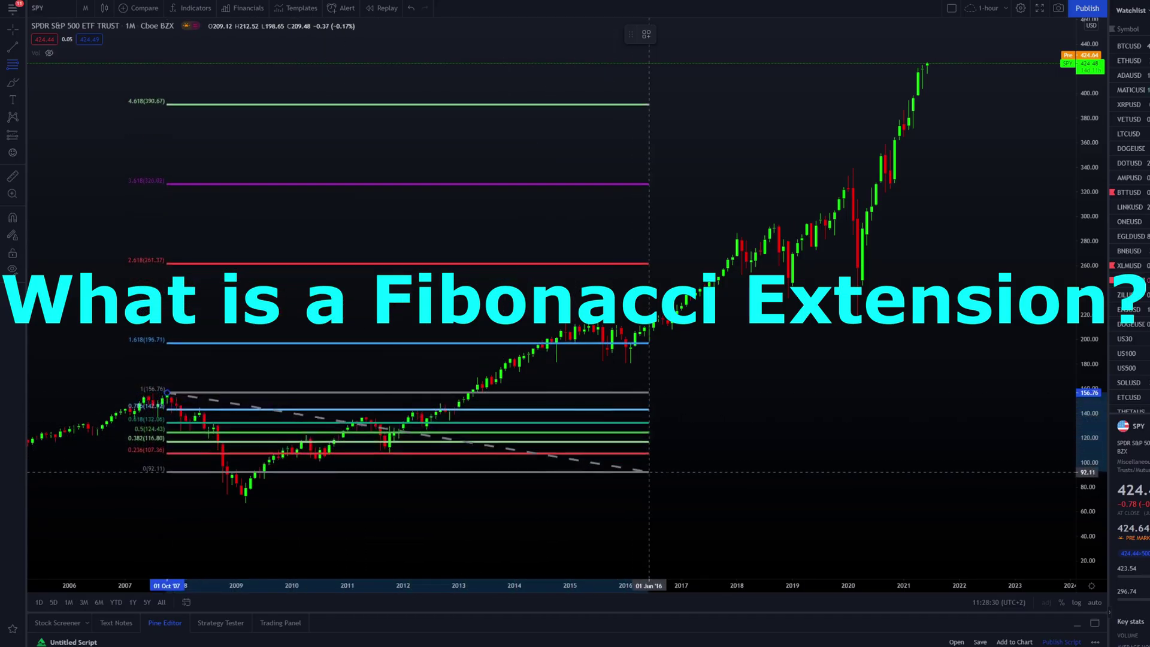
left_click(817, 503)
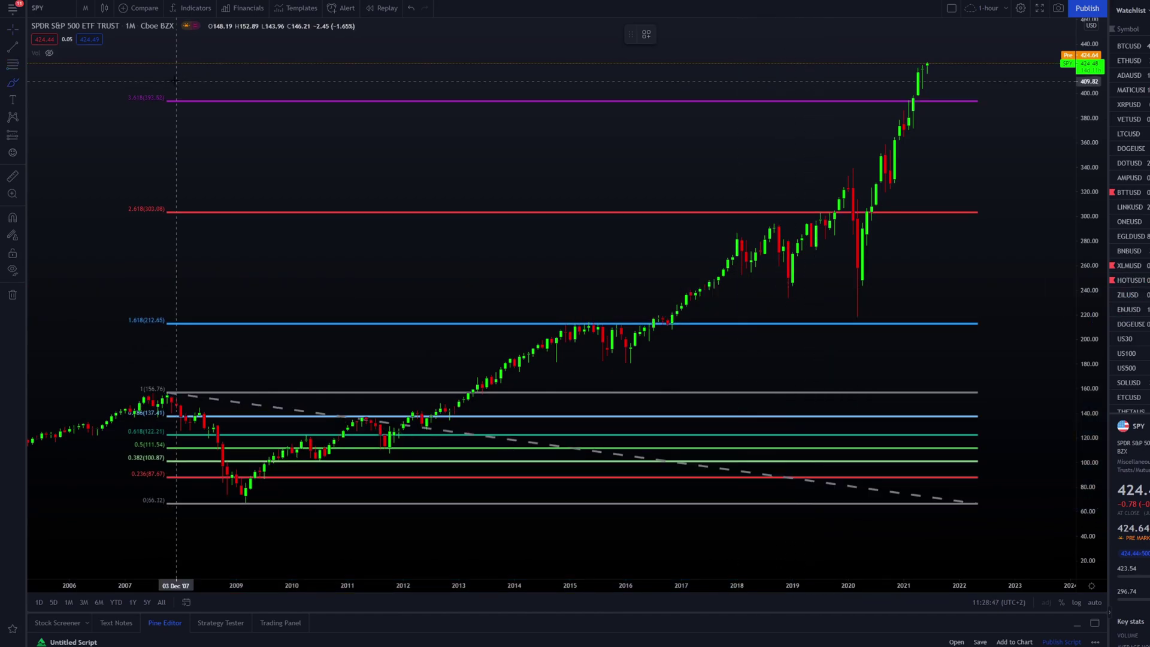
Circle the 3.618, 2.618 and 1.618 extension labels in turn with the brush, removing each circle after drawing it.
mouse_move(173, 80)
left_mouse_down()
mouse_move(109, 93)
mouse_move(172, 105)
left_mouse_up()
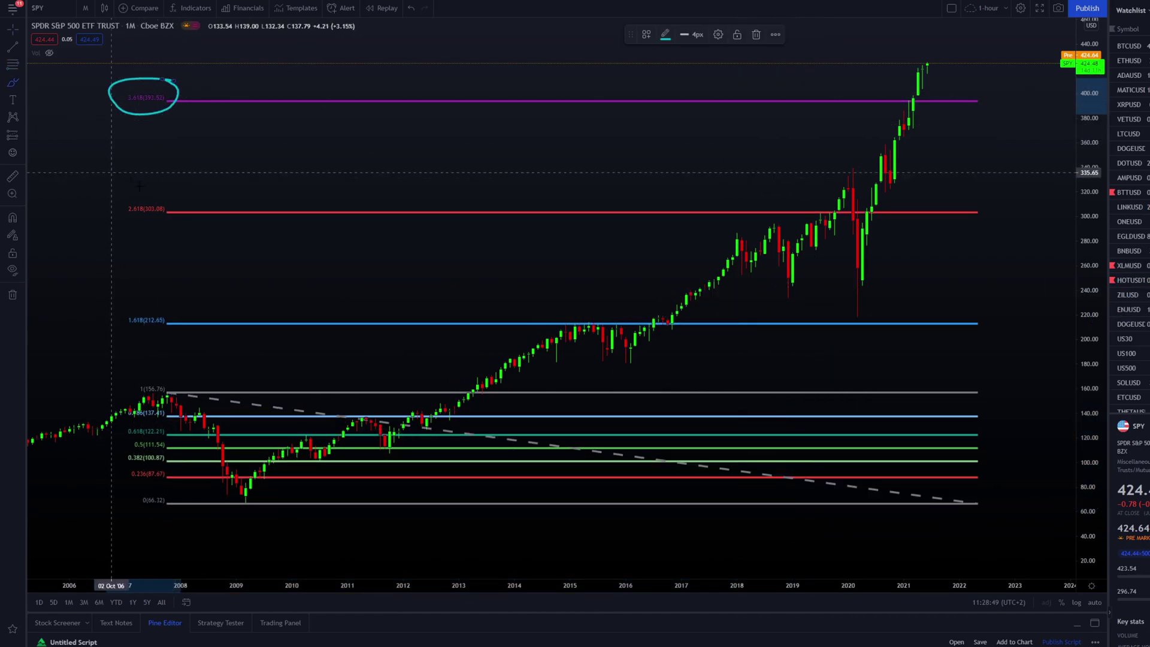
key("ctrl+z")
mouse_move(170, 188)
left_mouse_down()
mouse_move(130, 185)
mouse_move(124, 223)
mouse_move(176, 207)
mouse_move(152, 184)
mouse_move(130, 185)
left_mouse_up()
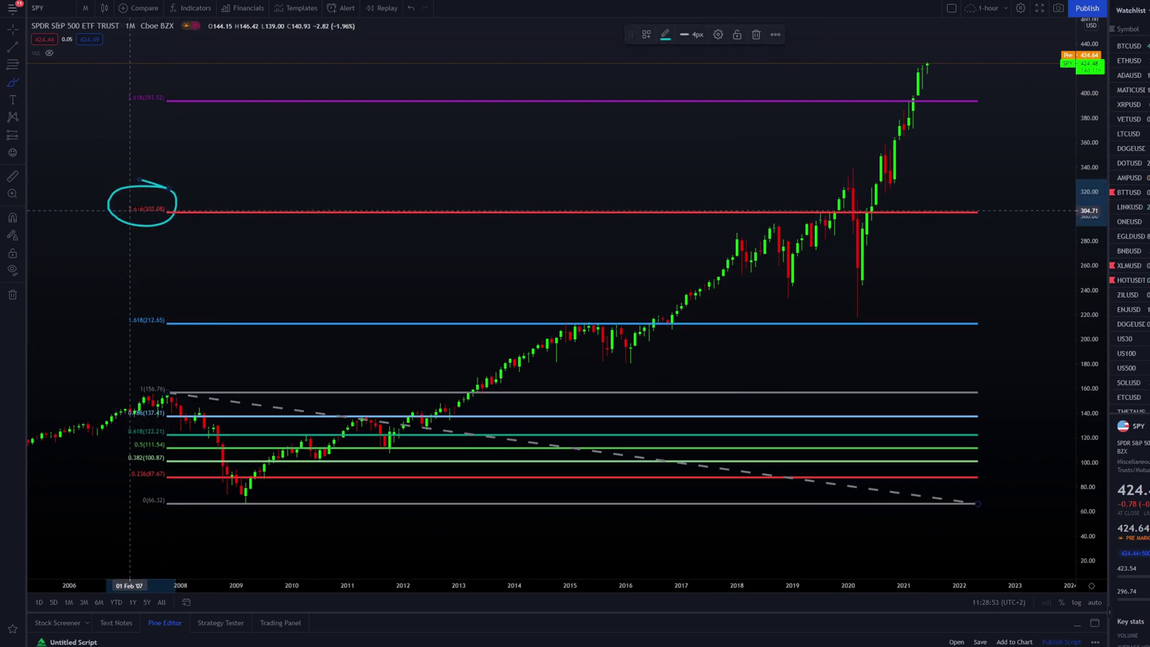
key("ctrl+z")
mouse_move(164, 305)
left_mouse_down()
mouse_move(123, 306)
mouse_move(144, 338)
left_mouse_up()
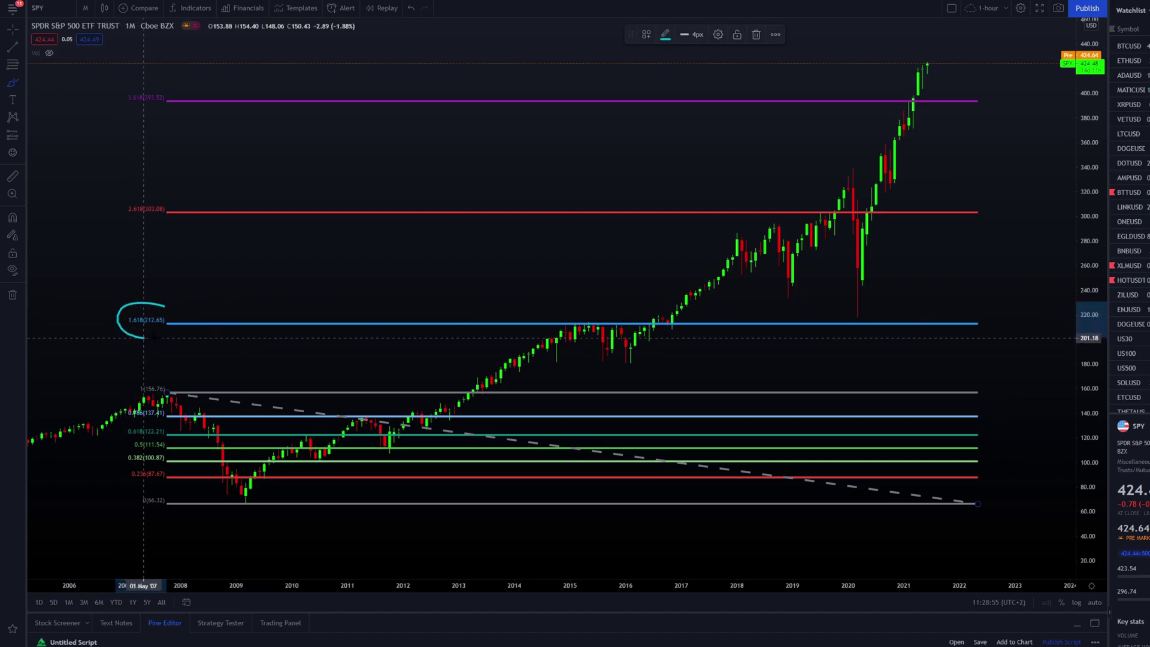
key("ctrl+z")
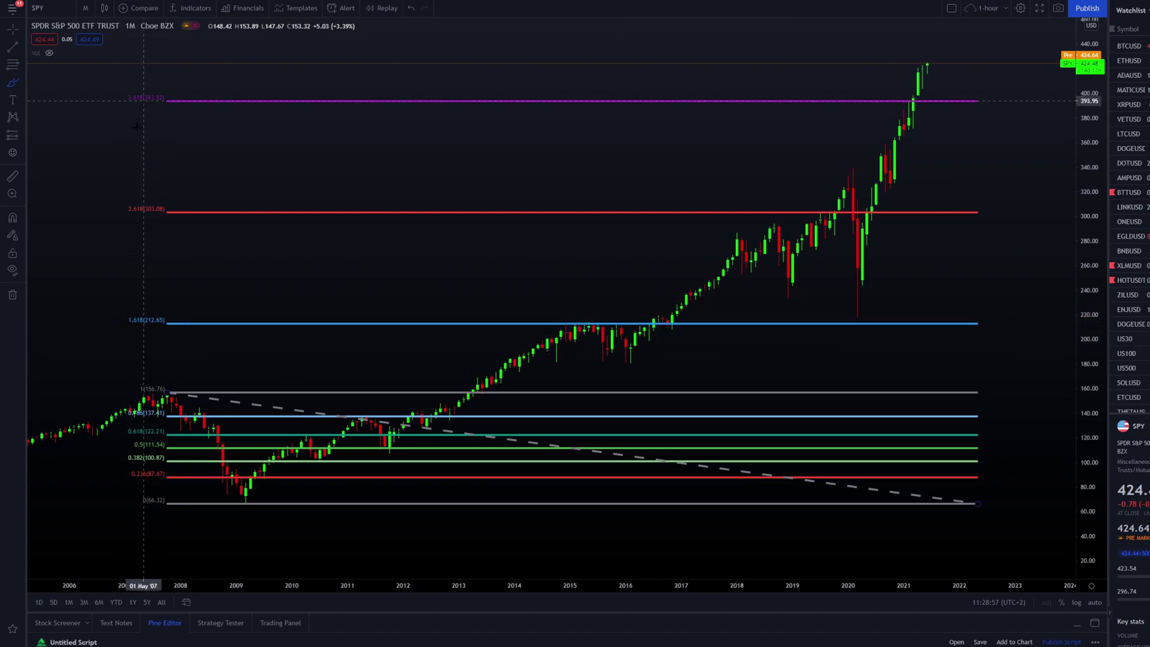
mouse_move(146, 72)
left_mouse_down()
mouse_move(122, 125)
mouse_move(152, 76)
left_mouse_up()
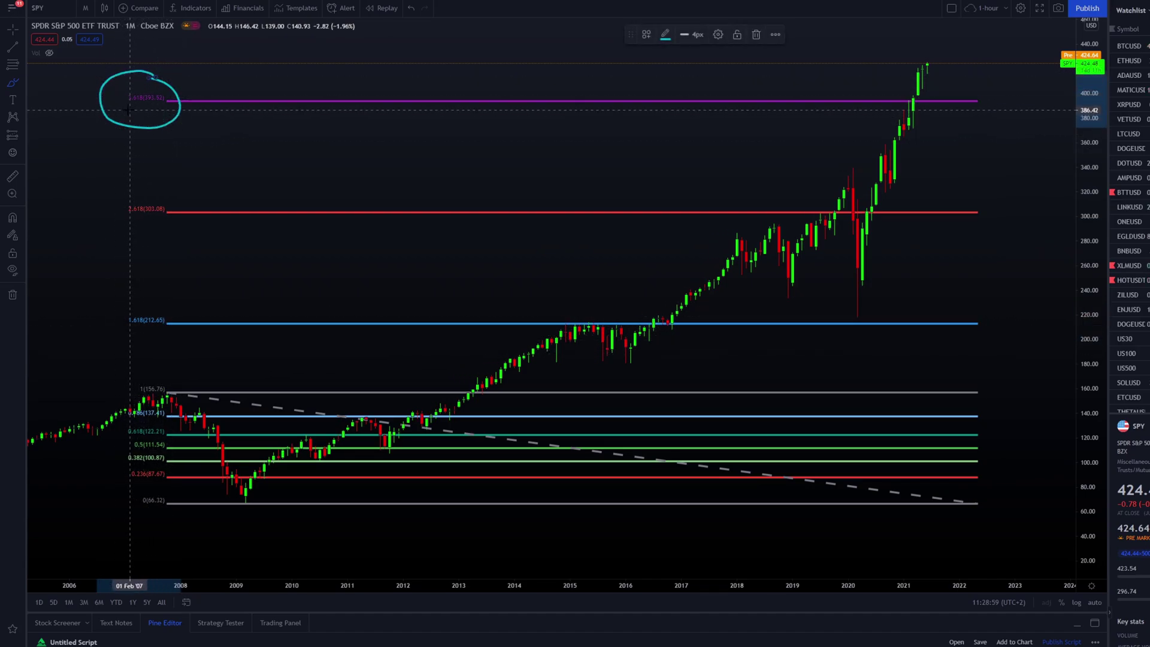
key("ctrl+z")
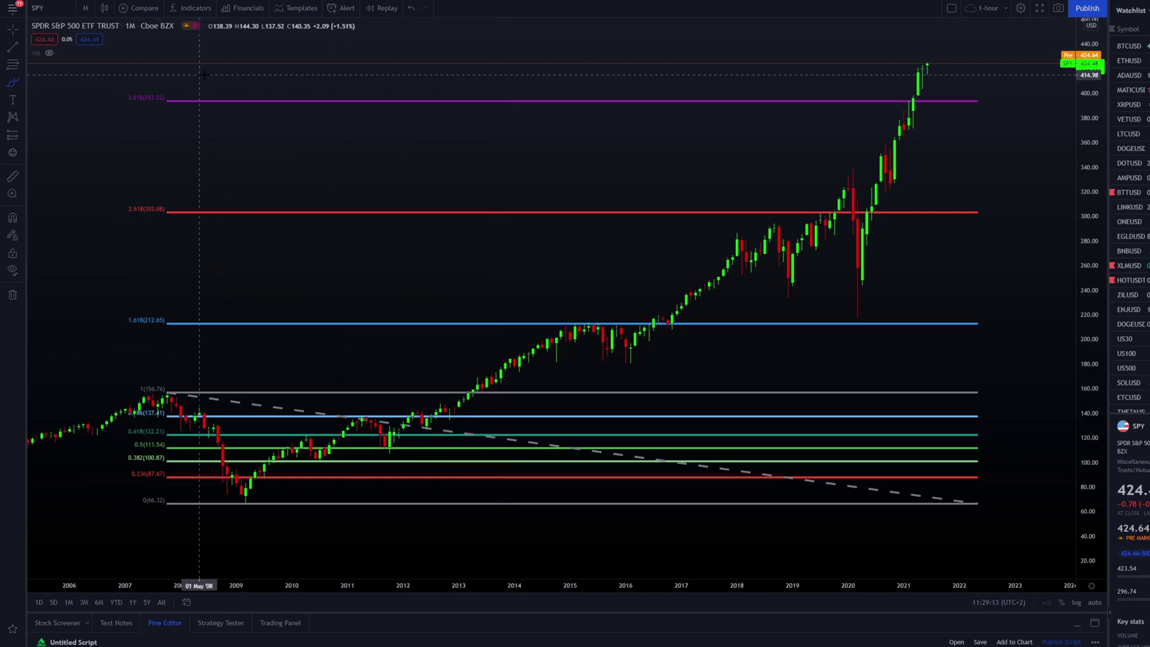
mouse_move(167, 80)
left_mouse_down()
mouse_move(126, 79)
mouse_move(160, 119)
mouse_move(156, 79)
left_mouse_up()
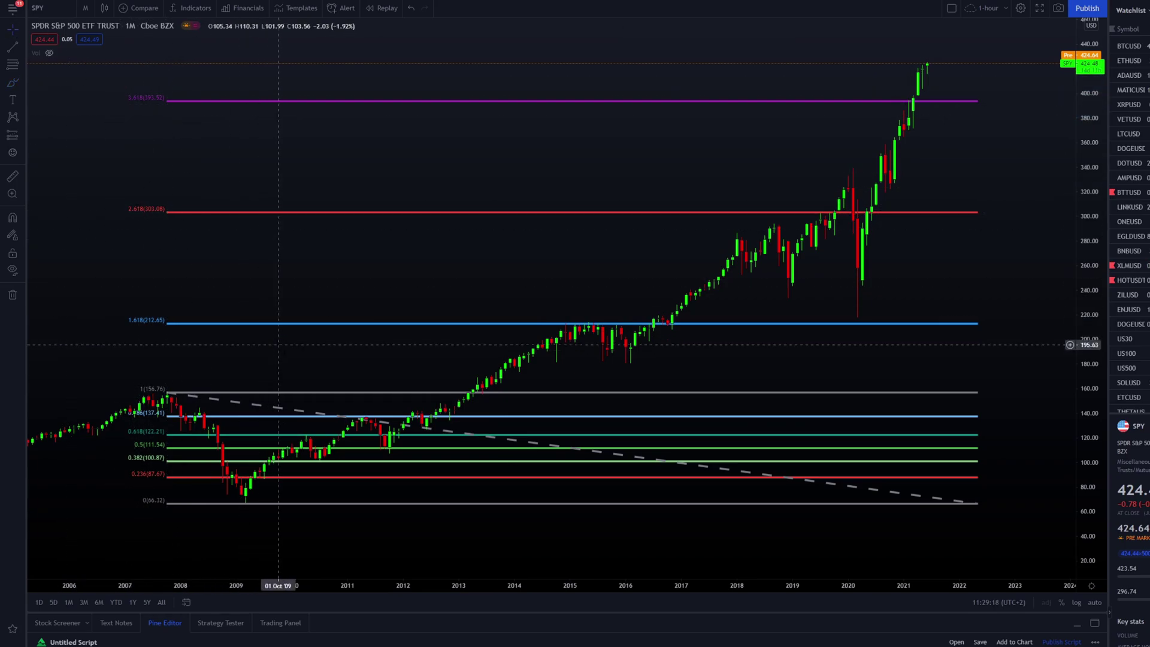
Circle the 2007–2009 price decline with the brush and undo the brush strokes.
left_click_drag(296, 362, 351, 314)
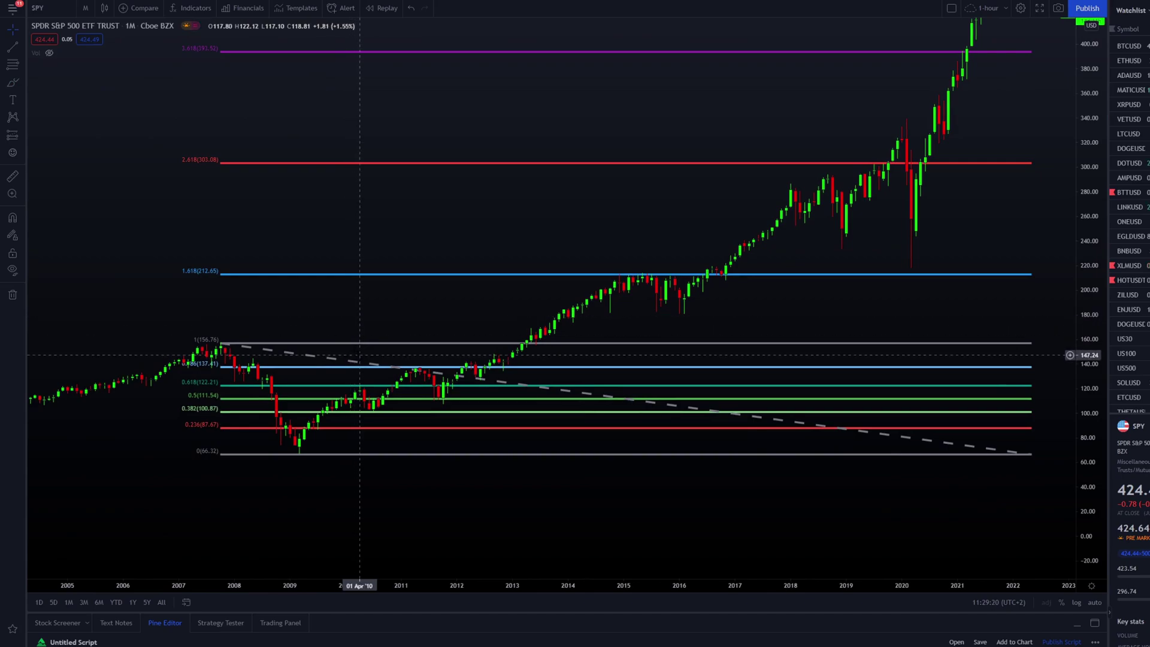
scroll(222, 498, "up", 1)
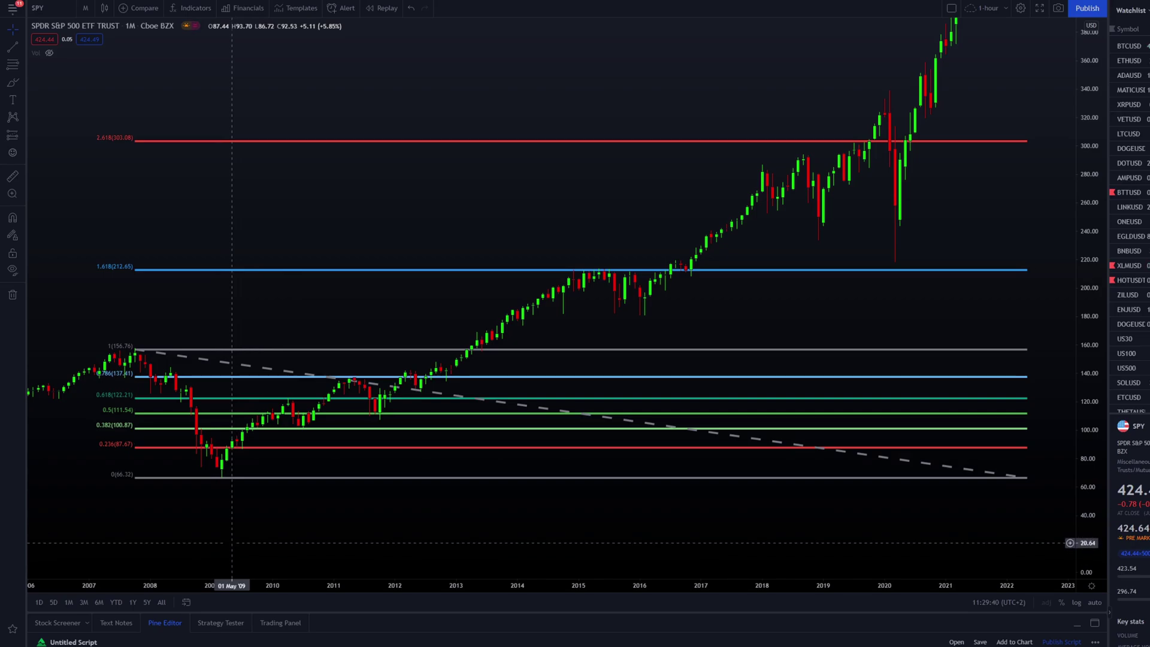
mouse_move(232, 551)
left_mouse_down()
mouse_move(599, 377)
mouse_move(892, 202)
left_mouse_up()
mouse_move(282, 369)
left_mouse_down()
mouse_move(364, 244)
mouse_move(404, 106)
left_mouse_up()
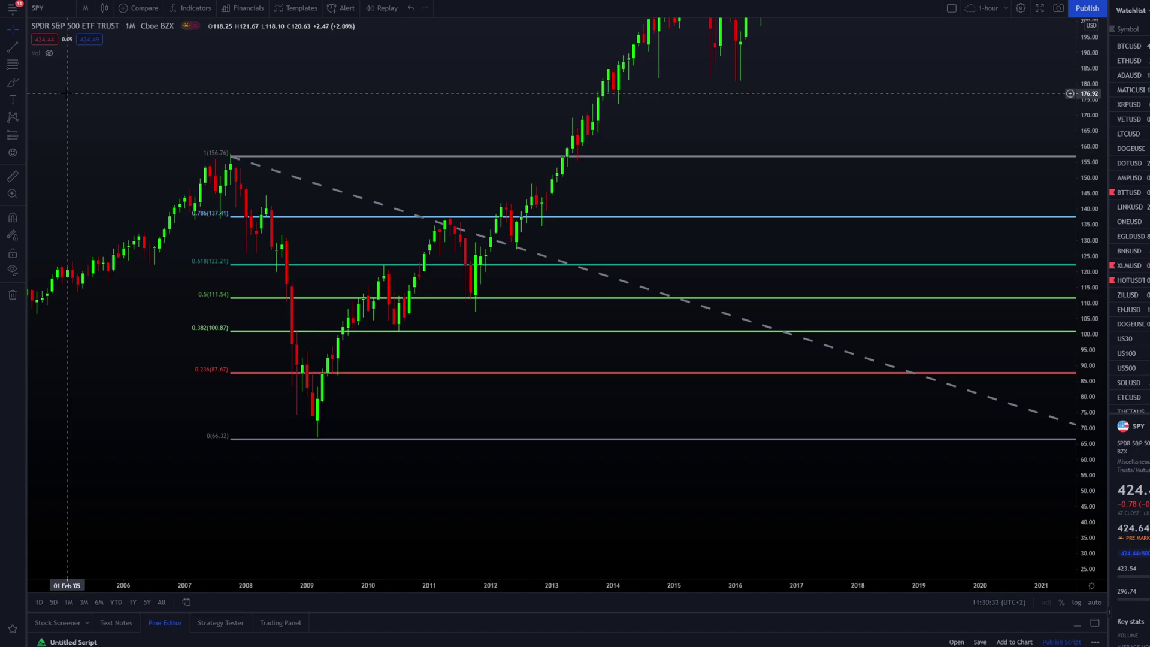
mouse_move(195, 183)
left_mouse_down()
mouse_move(226, 139)
mouse_move(276, 142)
left_mouse_up()
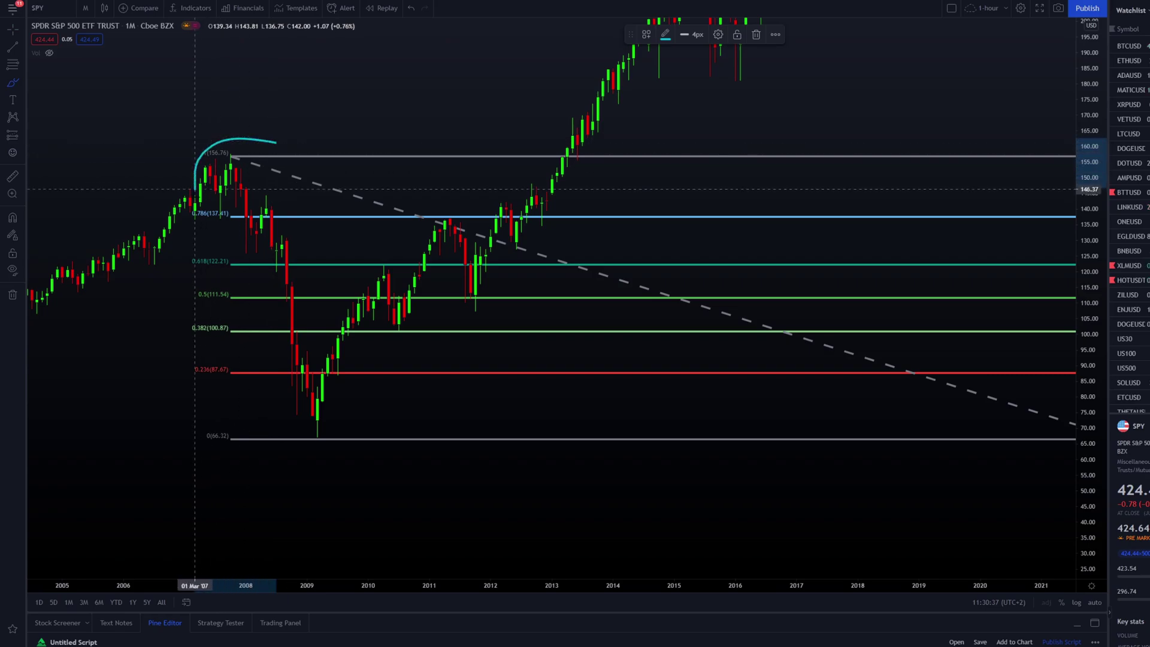
mouse_move(195, 190)
left_mouse_down()
mouse_move(281, 385)
mouse_move(354, 417)
mouse_move(273, 141)
mouse_move(186, 157)
mouse_move(296, 411)
mouse_move(385, 372)
mouse_move(245, 132)
left_mouse_up()
key("ctrl+z")
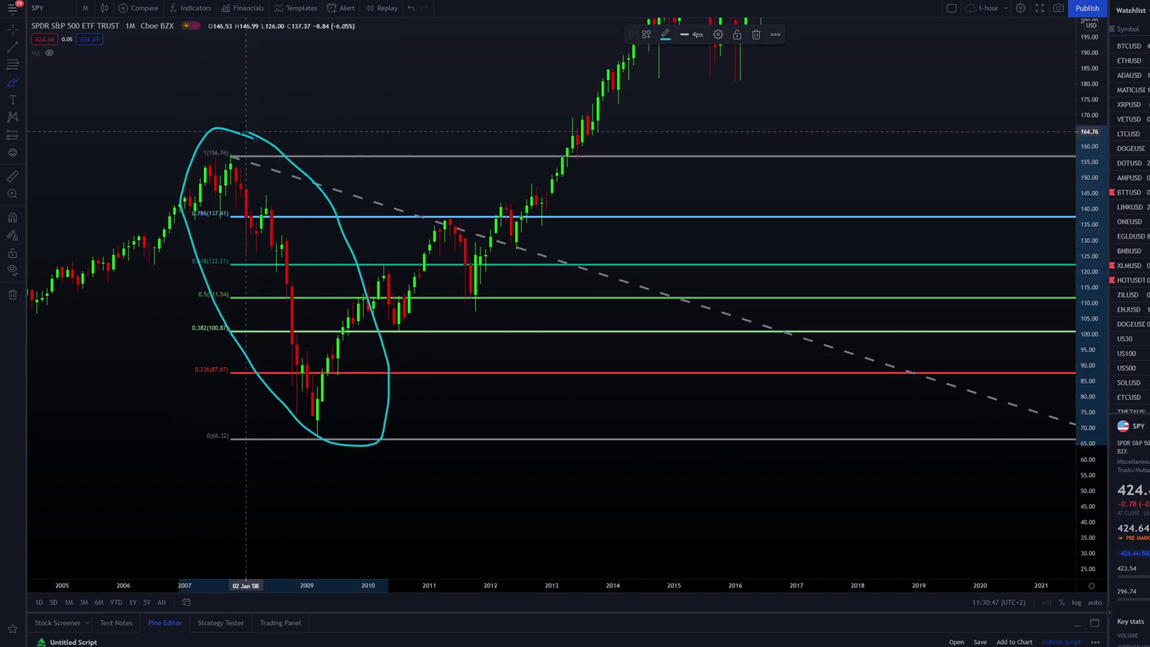
key("ctrl+z")
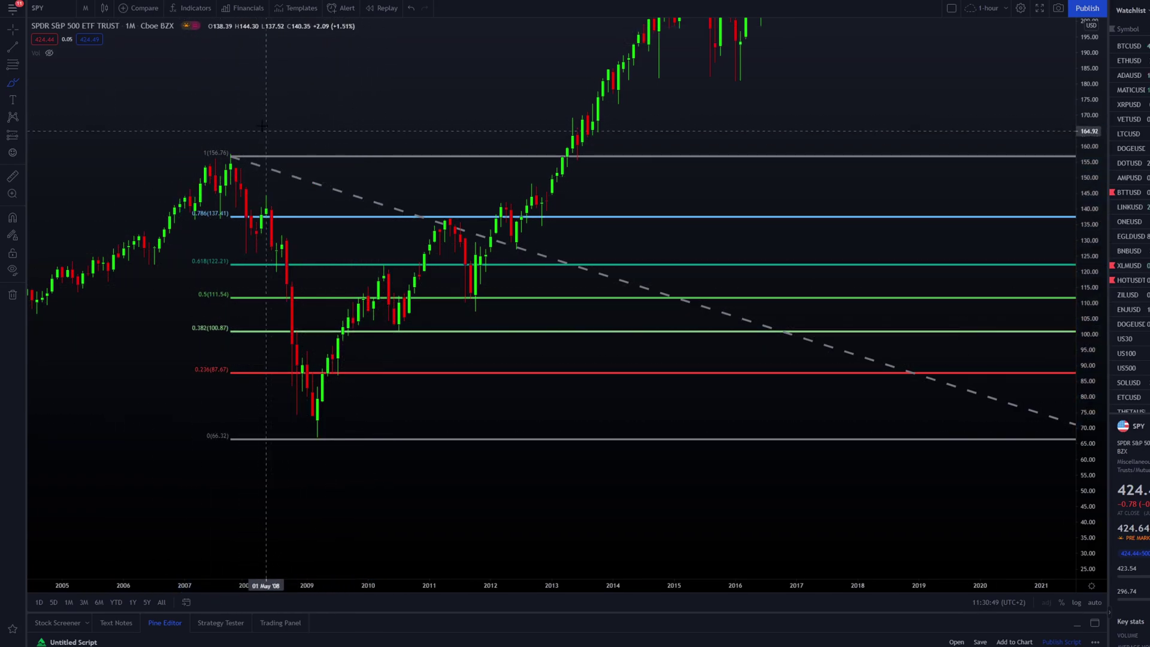
Remove the existing retracement and draw a new one from about 158.06 in October 2007 to about 66.87, ending in July 2013.
key("ctrl+z")
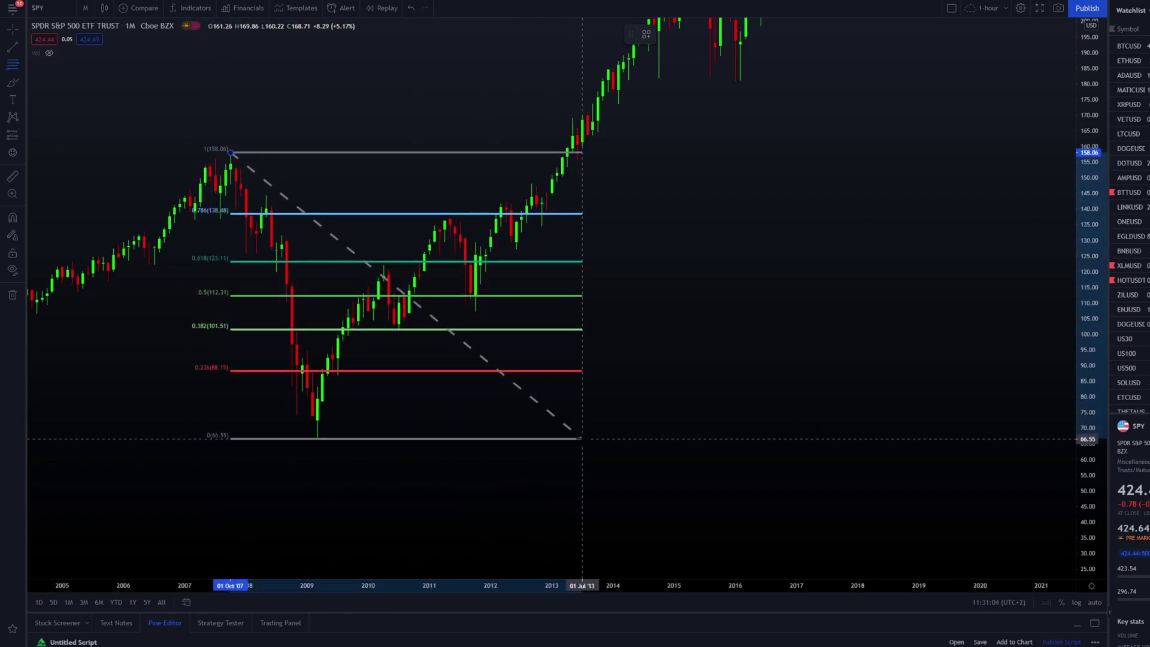
left_click(583, 438)
Circle the swing high, the swing low and the 0.236, 0.5 and 0.618 levels with the brush, clearing the marks.
left_click(12, 82)
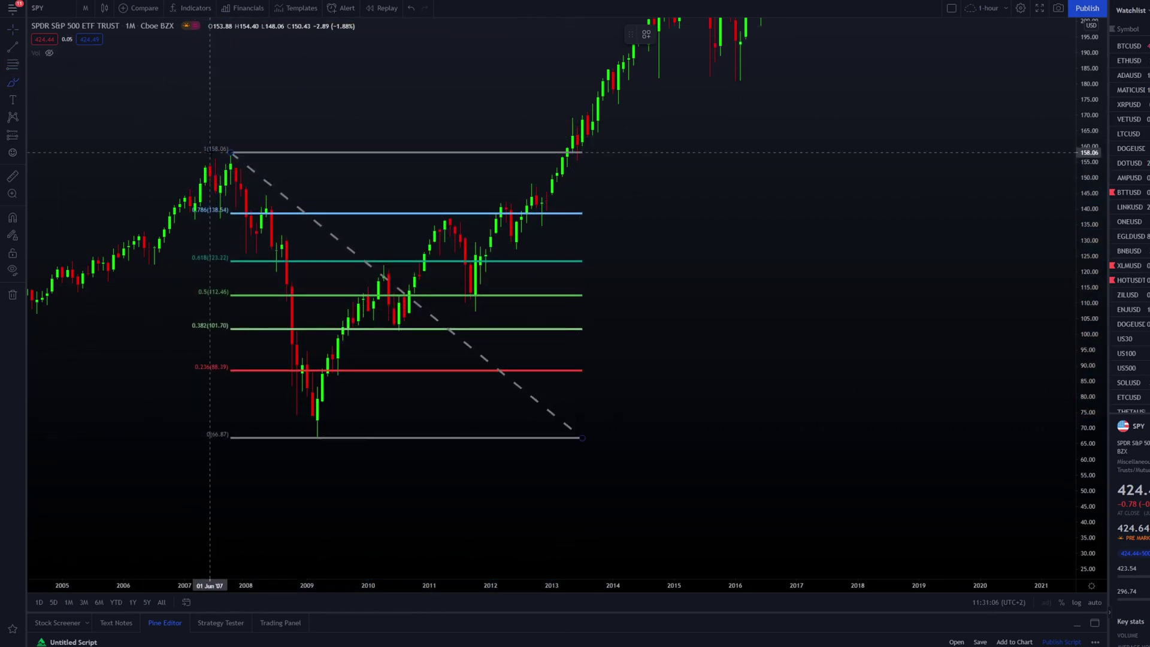
mouse_move(239, 140)
left_mouse_down()
mouse_move(207, 157)
mouse_move(230, 138)
left_mouse_up()
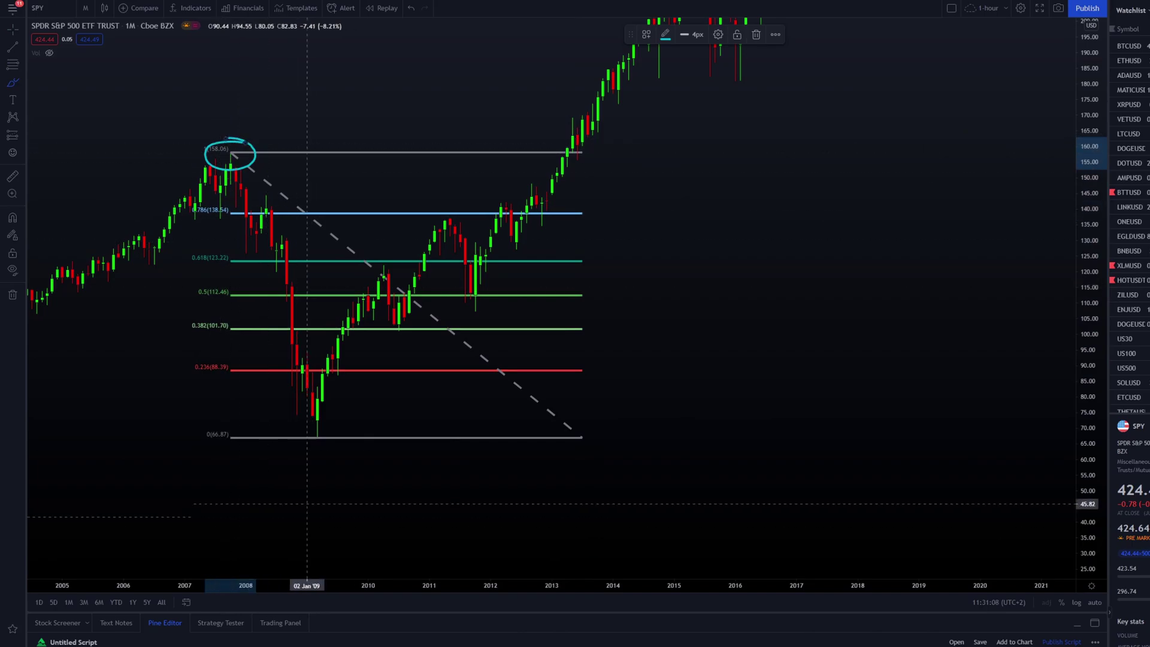
mouse_move(333, 429)
left_mouse_down()
mouse_move(296, 432)
mouse_move(338, 434)
left_mouse_up()
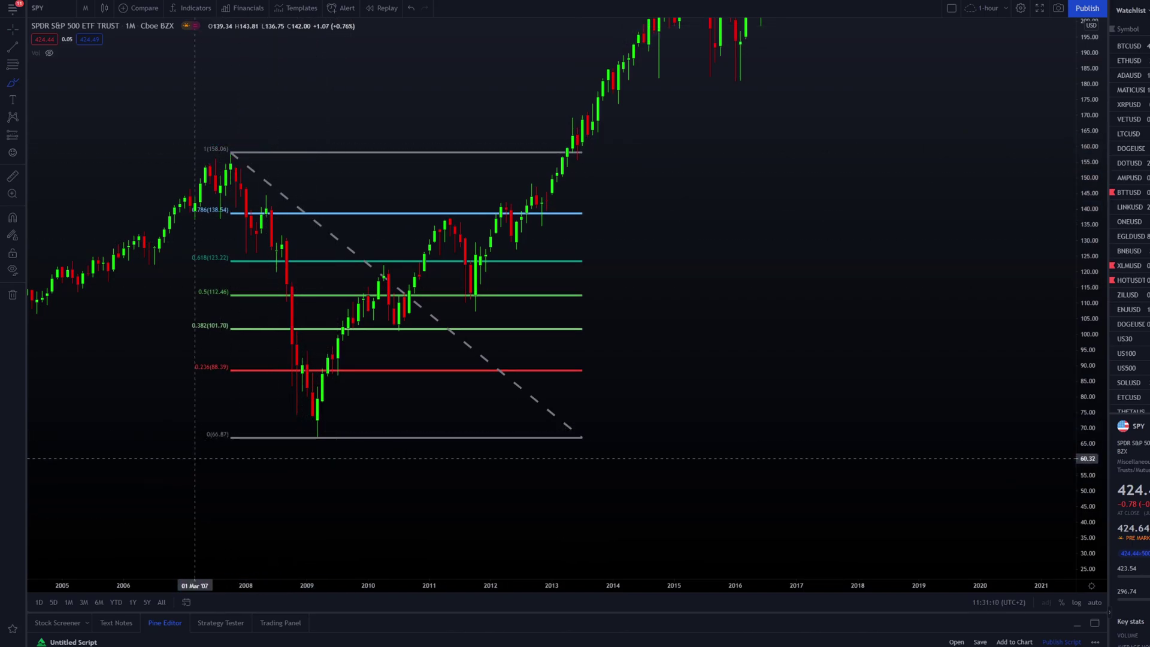
left_click_drag(236, 358, 254, 379)
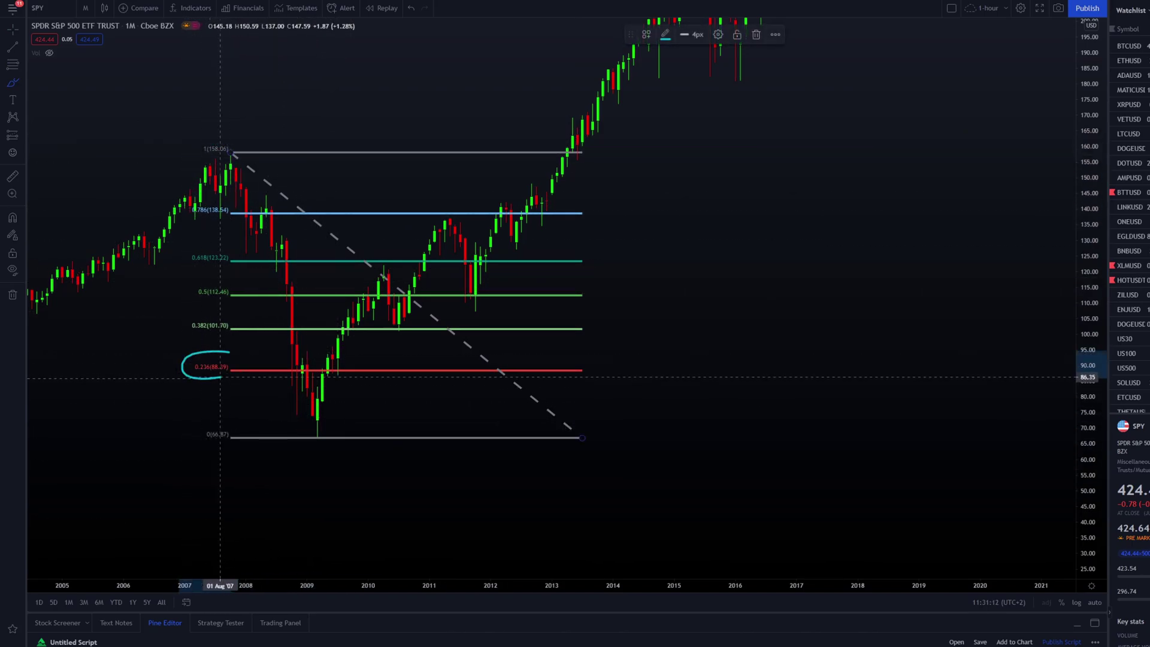
mouse_move(243, 308)
left_mouse_down()
mouse_move(173, 314)
mouse_move(237, 290)
left_mouse_up()
mouse_move(224, 241)
left_mouse_down()
mouse_move(174, 258)
mouse_move(225, 242)
left_mouse_up()
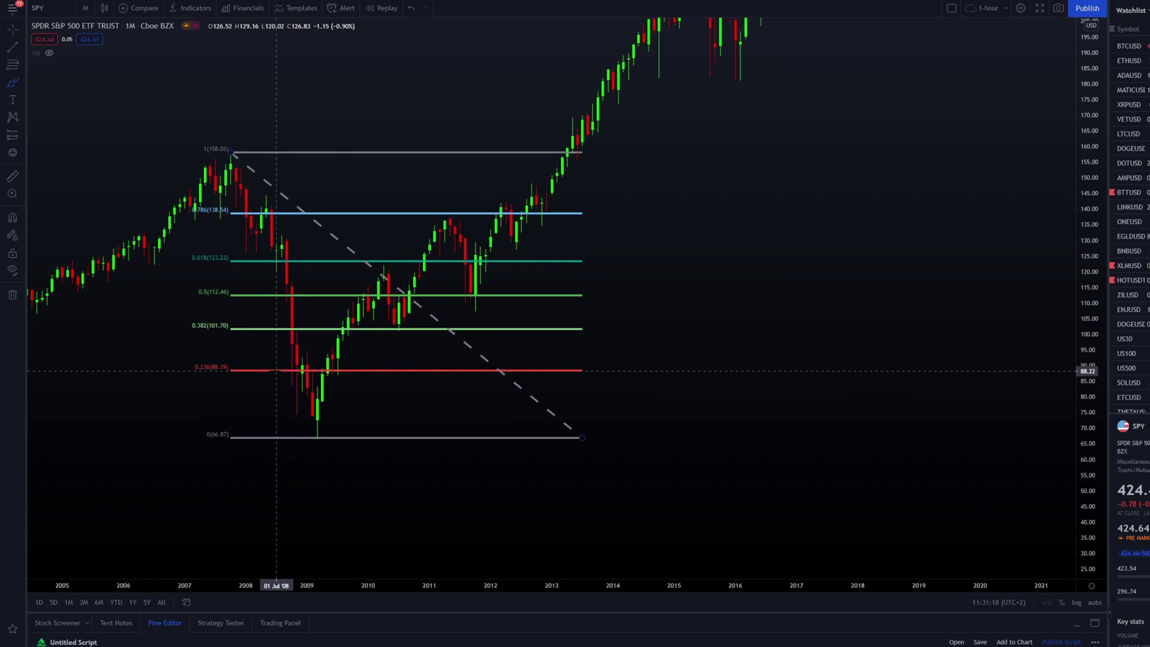
Replace the retracement with a wider one from about 158.06 in October 2007 to about 66.71, extending to late 2018.
left_click(22, 44)
left_click(36, 28)
key("ctrl+z")
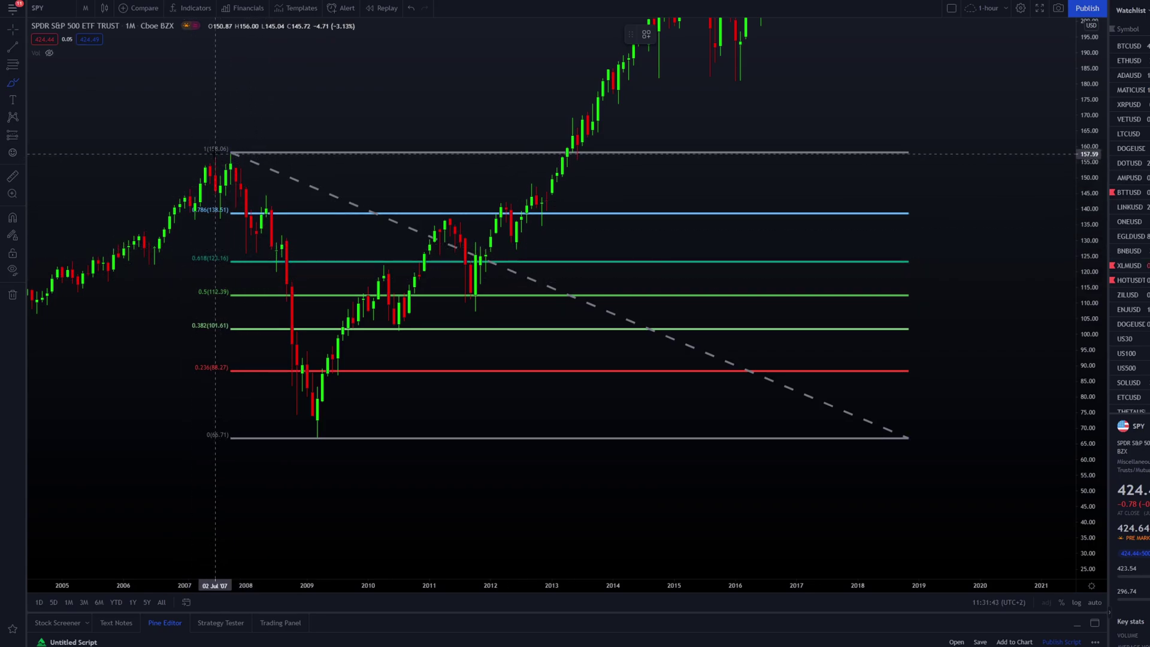
Sketch brush arrows along the drop to the 2009 low and the rise back to the 1 level, undoing each.
mouse_move(206, 154)
left_mouse_down()
mouse_move(333, 446)
mouse_move(329, 393)
left_mouse_up()
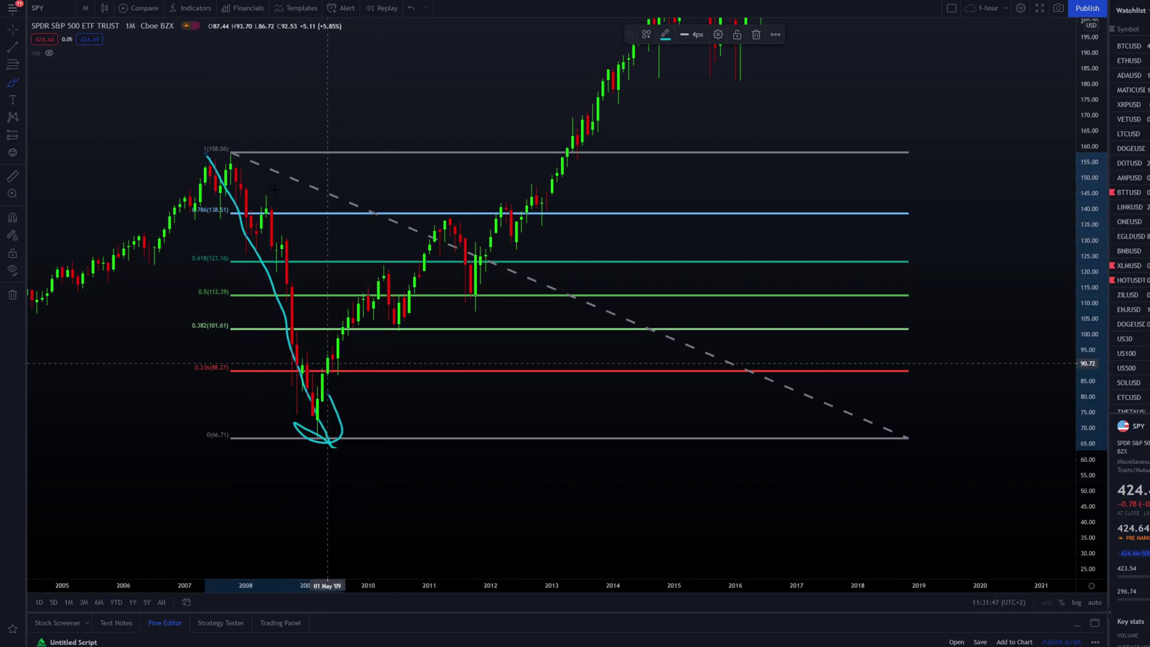
key("ctrl+z")
mouse_move(313, 438)
left_mouse_down()
mouse_move(452, 305)
mouse_move(577, 152)
left_mouse_up()
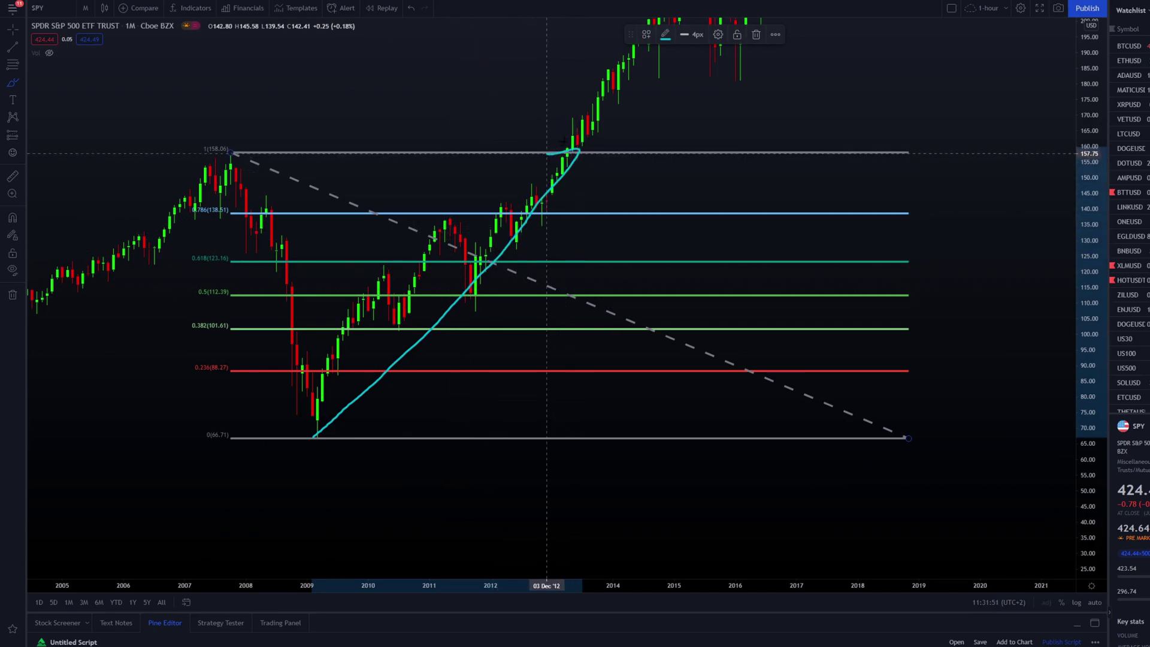
key("ctrl+z")
Circle the 2013 crossing of the 1 level and the 2007 high with the brush, undoing each circle.
mouse_move(643, 137)
left_mouse_down()
mouse_move(532, 126)
mouse_move(654, 162)
left_mouse_up()
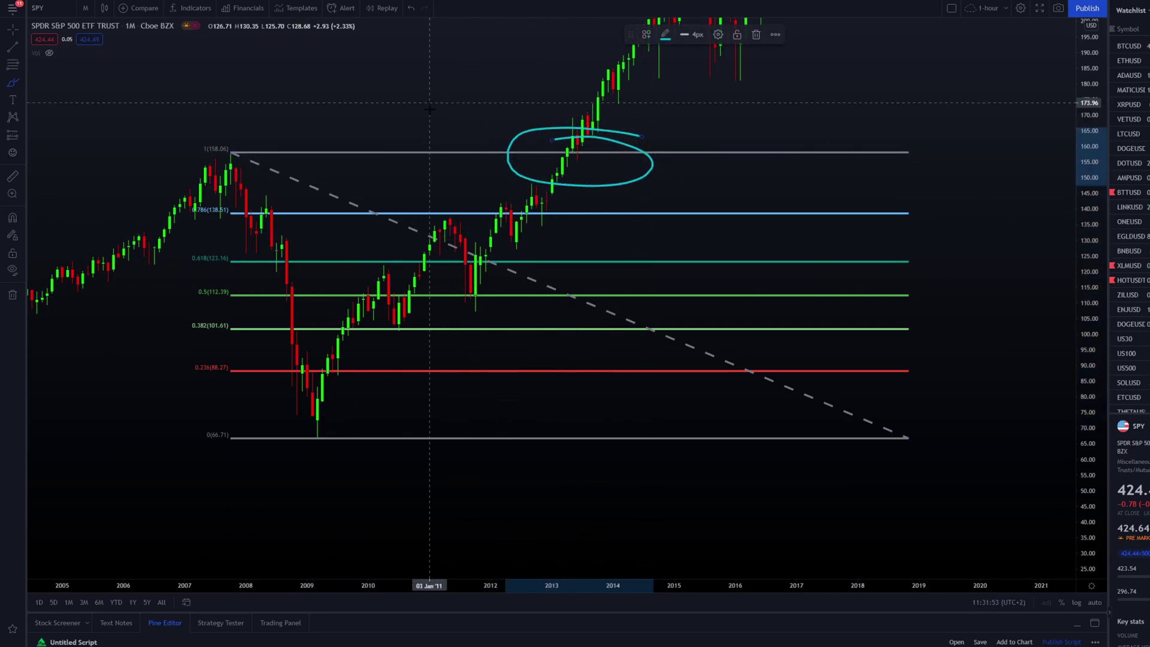
key("ctrl+z")
mouse_move(239, 142)
left_mouse_down()
mouse_move(216, 145)
mouse_move(258, 157)
mouse_move(206, 147)
mouse_move(249, 139)
mouse_move(235, 153)
left_mouse_up()
key("ctrl+z")
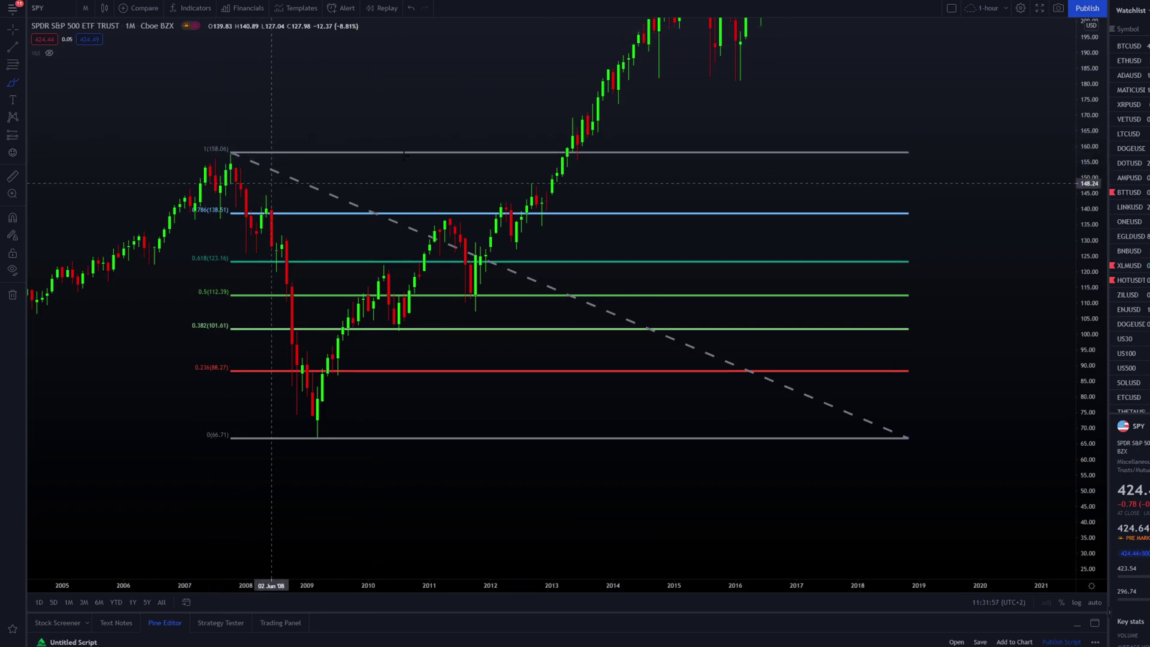
mouse_move(596, 144)
left_mouse_down()
mouse_move(575, 139)
mouse_move(609, 159)
left_mouse_up()
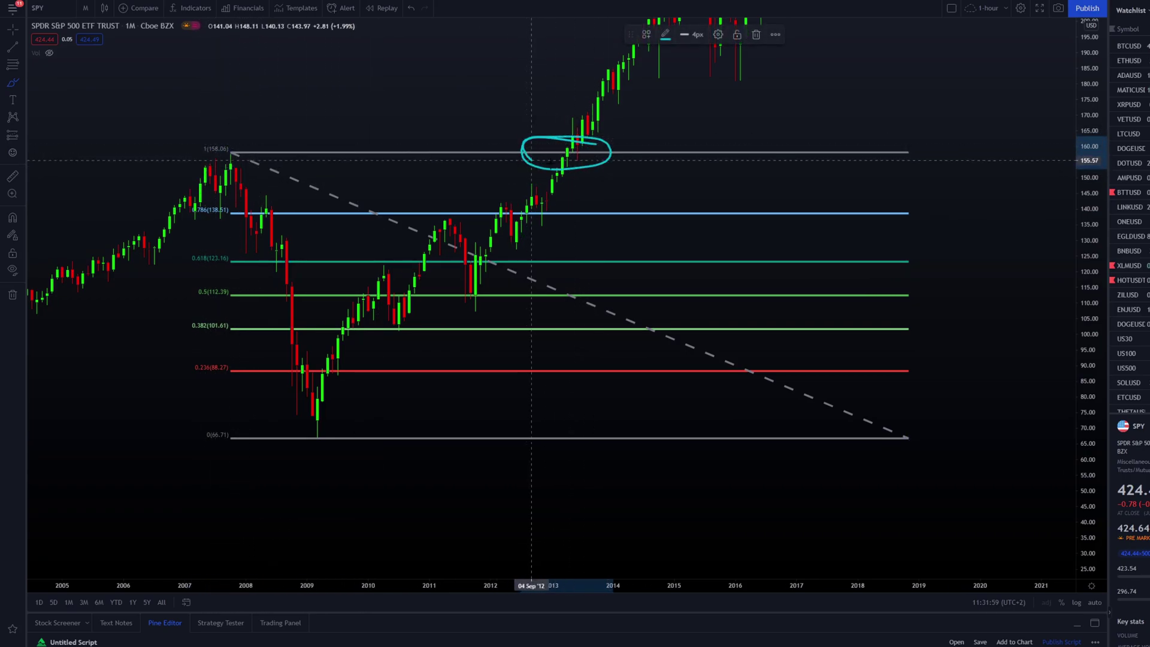
key("ctrl+z")
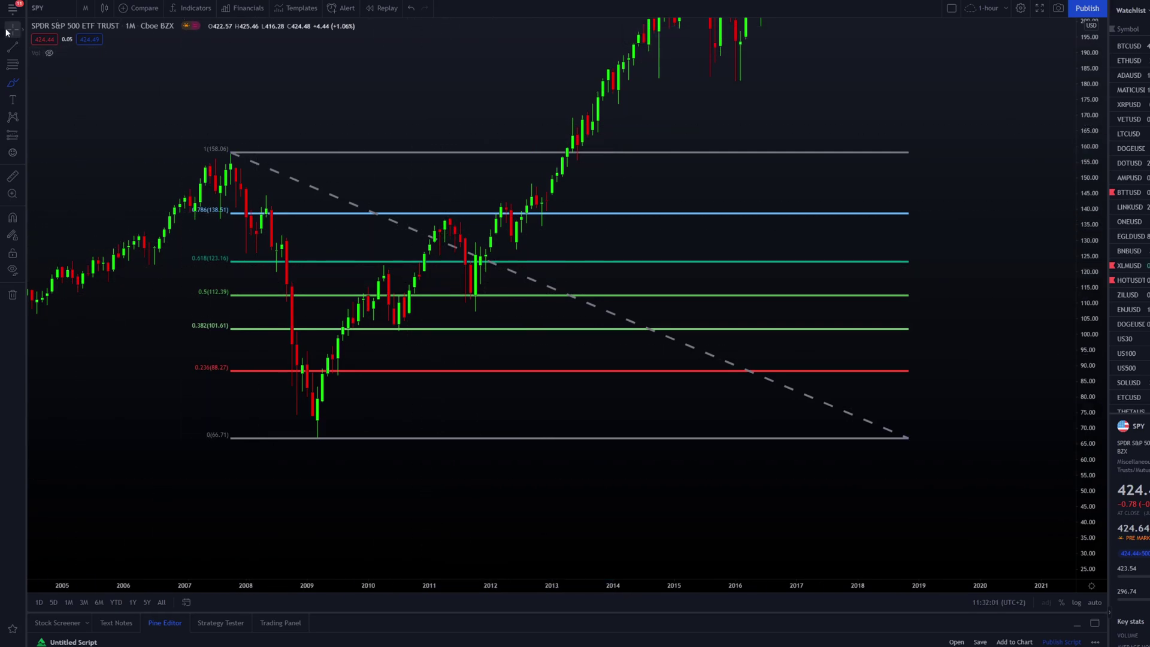
Circle the 2007–2010 retracement zone and the 1.618 extension label with the brush, removing each circle.
left_click_drag(380, 300, 413, 321)
left_click_drag(1103, 122, 1103, 156)
left_click_drag(986, 113, 995, 128)
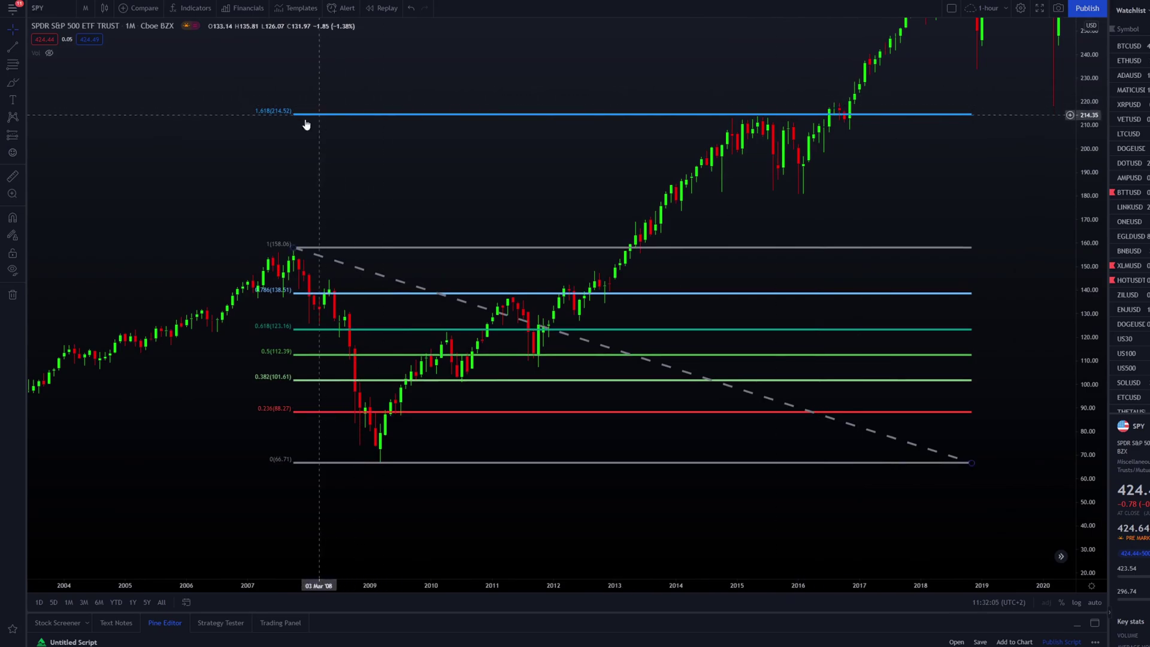
left_click(12, 82)
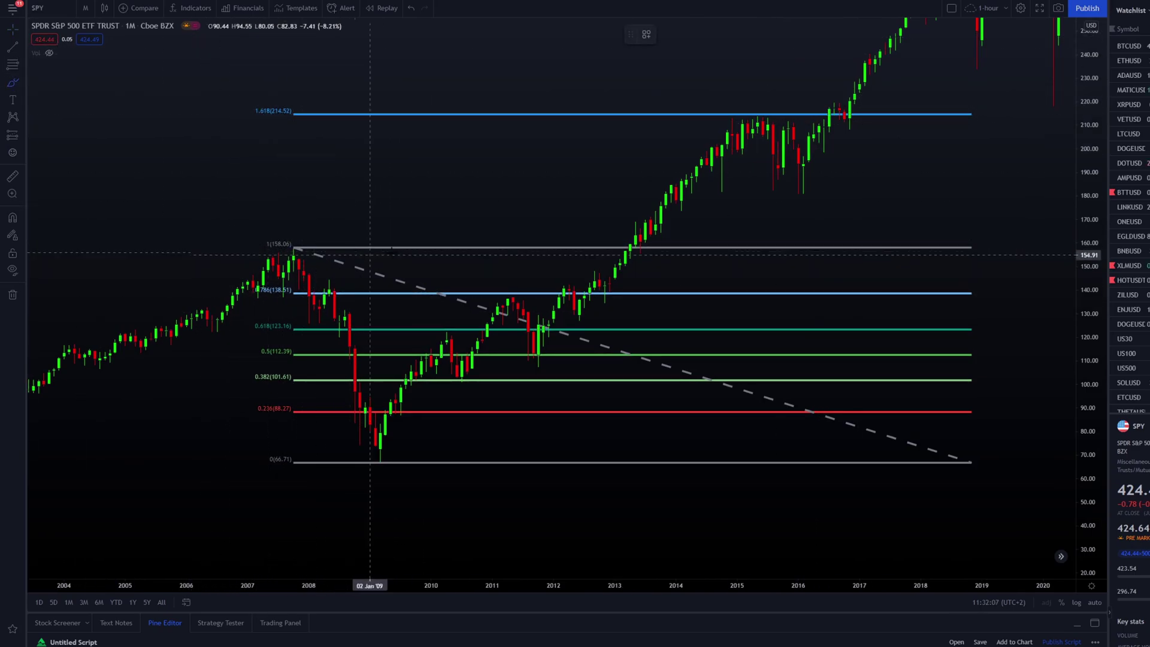
mouse_move(409, 247)
left_mouse_down()
mouse_move(274, 326)
mouse_move(442, 411)
left_mouse_up()
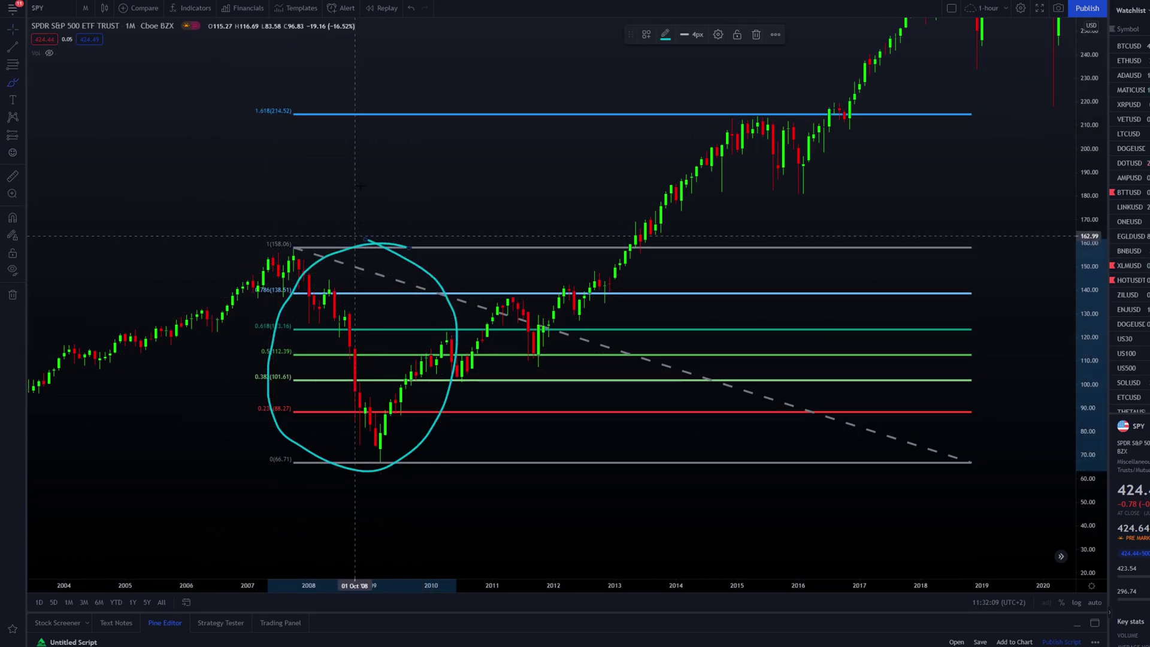
key("ctrl+z")
mouse_move(303, 92)
left_mouse_down()
mouse_move(282, 85)
mouse_move(227, 113)
mouse_move(301, 91)
left_mouse_up()
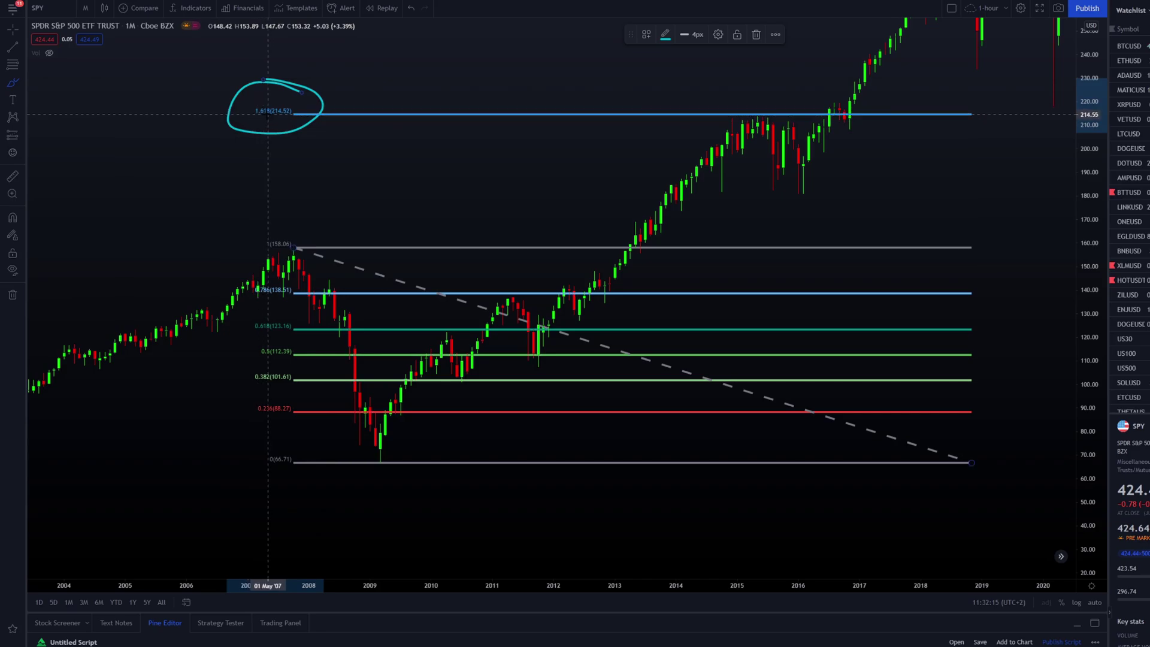
key("Delete")
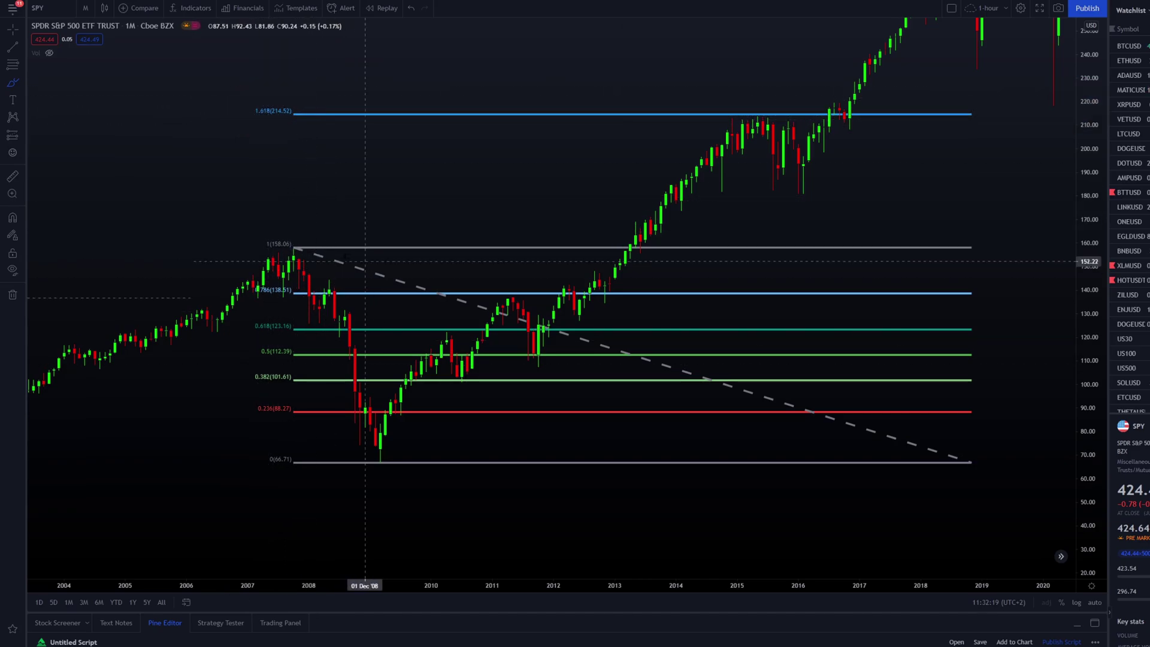
Make brush marks near the 1.618 level in 2014 and above the 1 level around 2011–2012, deleting each one.
mouse_move(693, 98)
left_mouse_down()
mouse_move(570, 94)
mouse_move(476, 141)
mouse_move(692, 99)
left_mouse_up()
key("Delete")
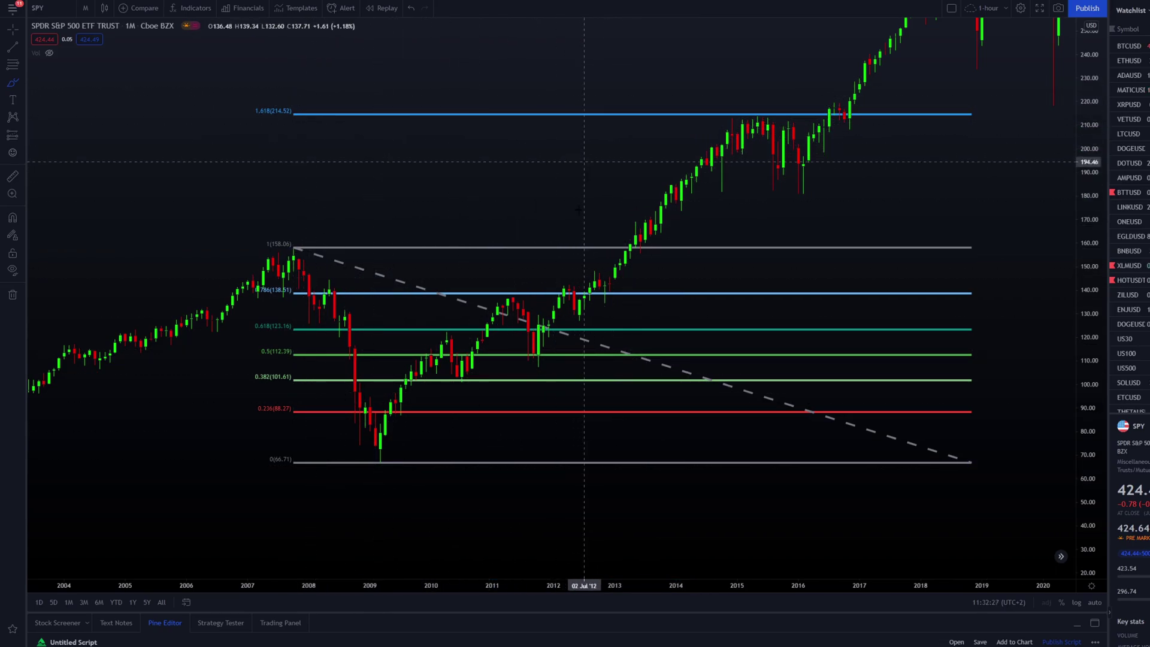
mouse_move(576, 223)
left_mouse_down()
mouse_move(252, 237)
mouse_move(492, 256)
mouse_move(539, 240)
mouse_move(477, 221)
left_mouse_up()
key("Delete")
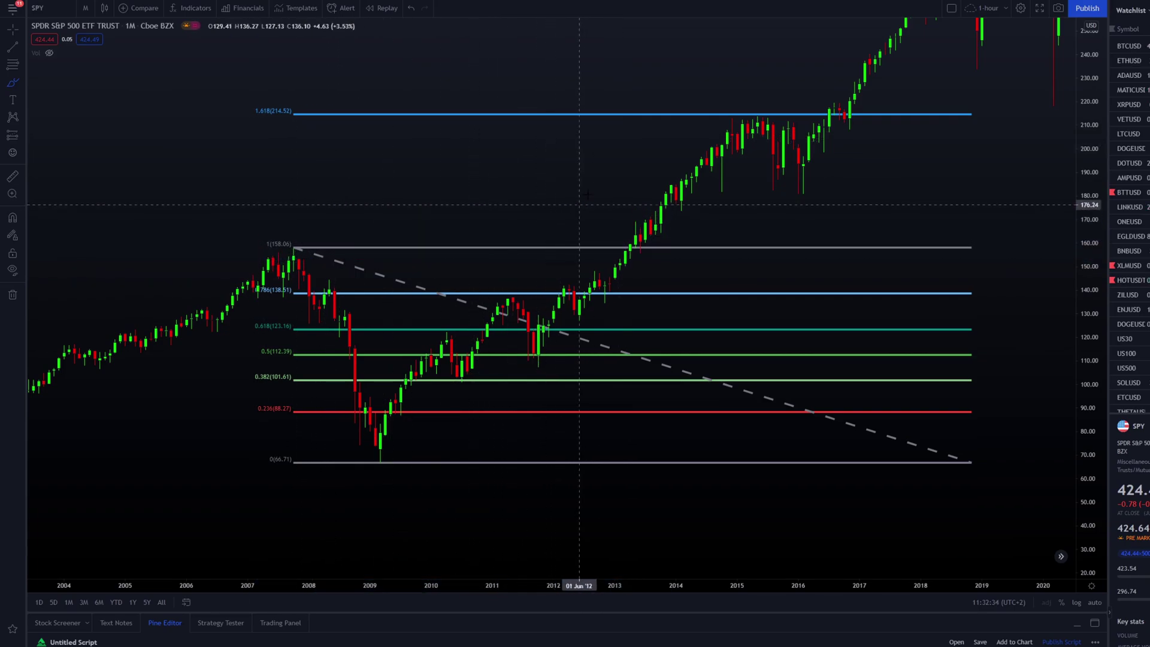
Circle the zone between levels 0 and 1, and the one between 0 and 1.618, around 2010–2012, undoing each circle.
mouse_move(560, 248)
left_mouse_down()
mouse_move(532, 248)
mouse_move(461, 299)
mouse_move(440, 412)
mouse_move(490, 459)
mouse_move(542, 416)
mouse_move(560, 272)
mouse_move(545, 248)
left_mouse_up()
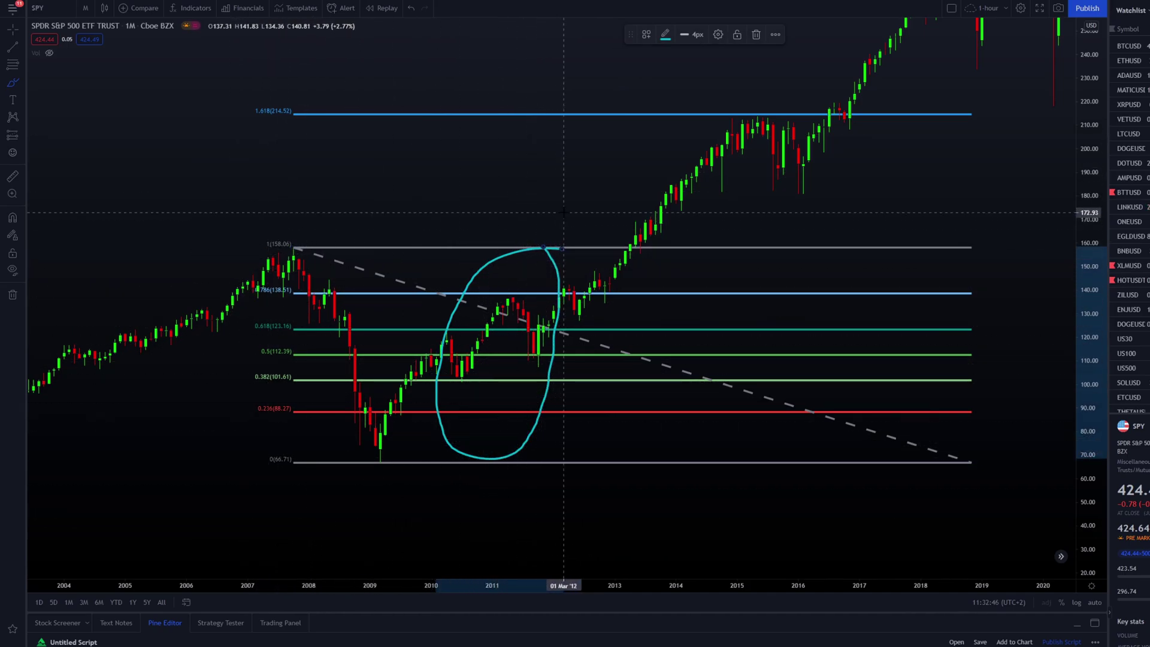
key("ctrl+z")
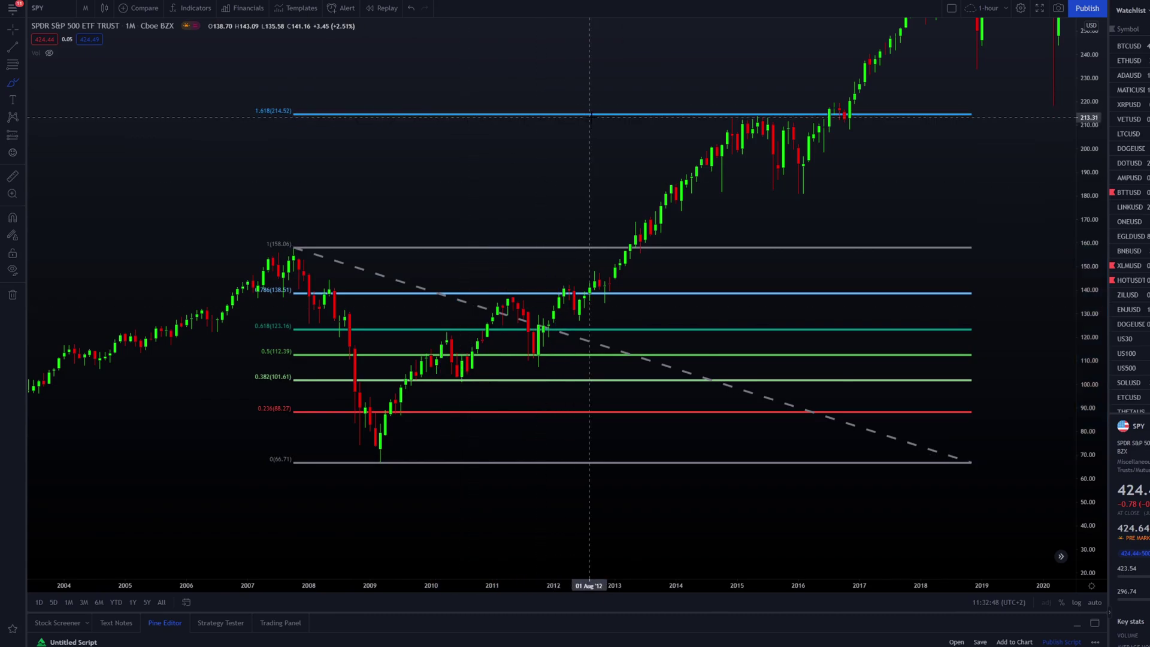
mouse_move(593, 116)
left_mouse_down()
mouse_move(522, 122)
mouse_move(454, 331)
mouse_move(461, 439)
mouse_move(528, 444)
mouse_move(595, 144)
mouse_move(570, 118)
left_mouse_up()
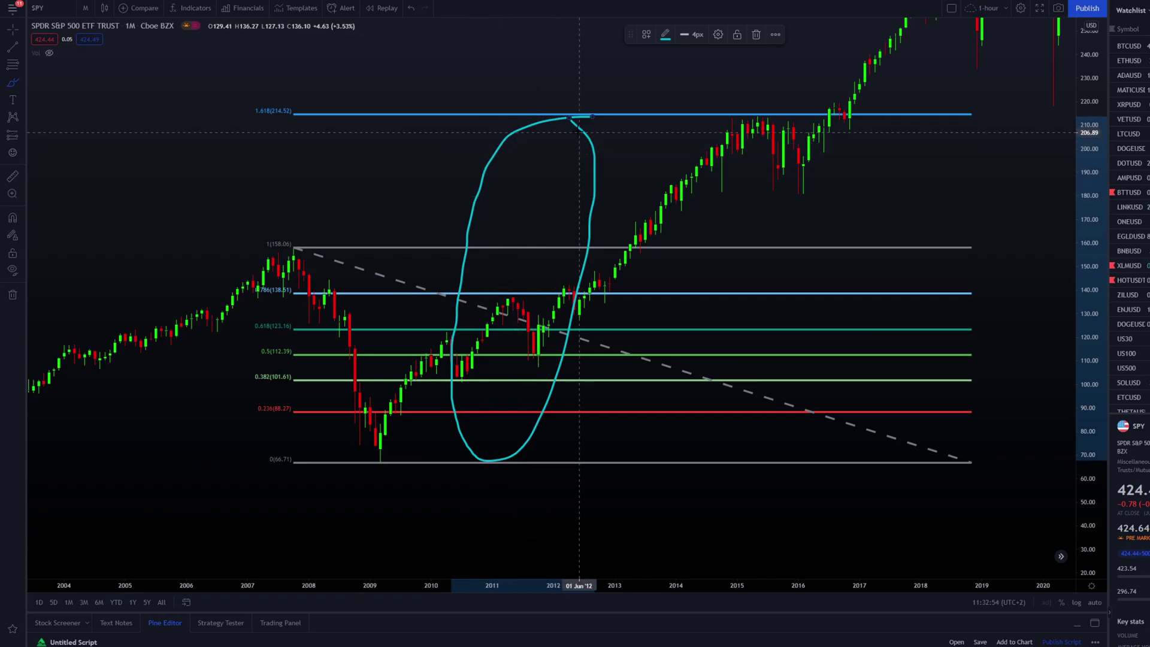
key("ctrl+z")
Circle the 1.618 label and the extension zone between levels 1 and 1.618 around 2012–2014 with the brush, undoing each stroke.
mouse_move(619, 115)
left_mouse_down()
mouse_move(542, 177)
mouse_move(549, 241)
mouse_move(623, 198)
mouse_move(617, 116)
left_mouse_up()
key("ctrl+z")
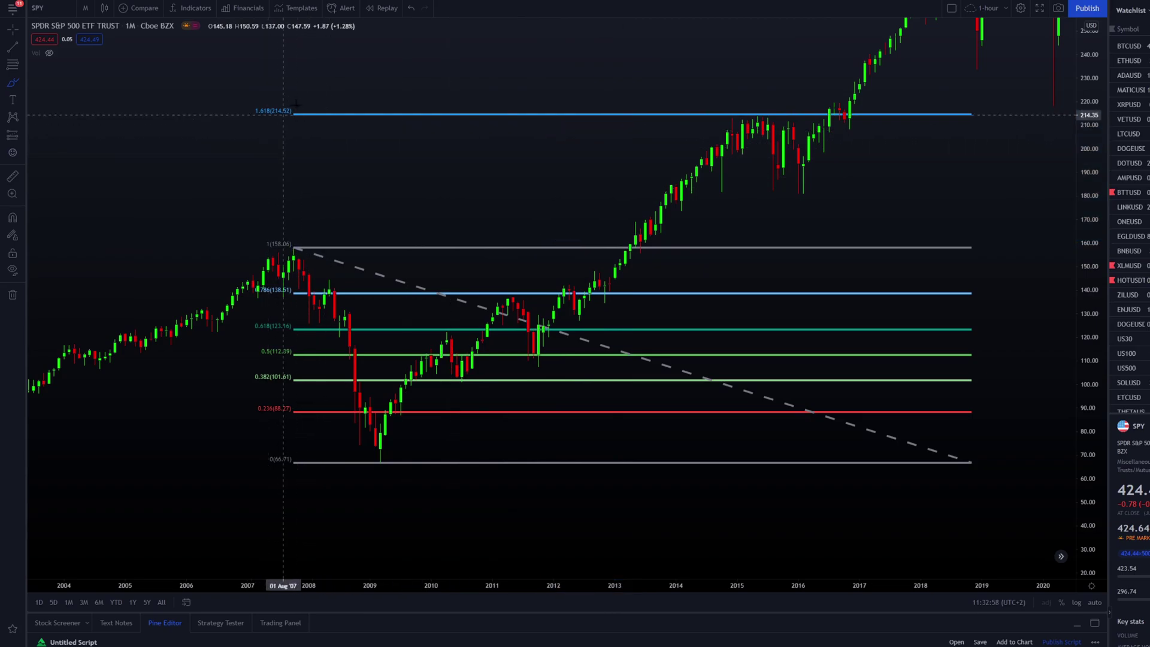
mouse_move(296, 105)
left_mouse_down()
mouse_move(274, 95)
mouse_move(282, 129)
mouse_move(318, 93)
left_mouse_up()
key("ctrl+z")
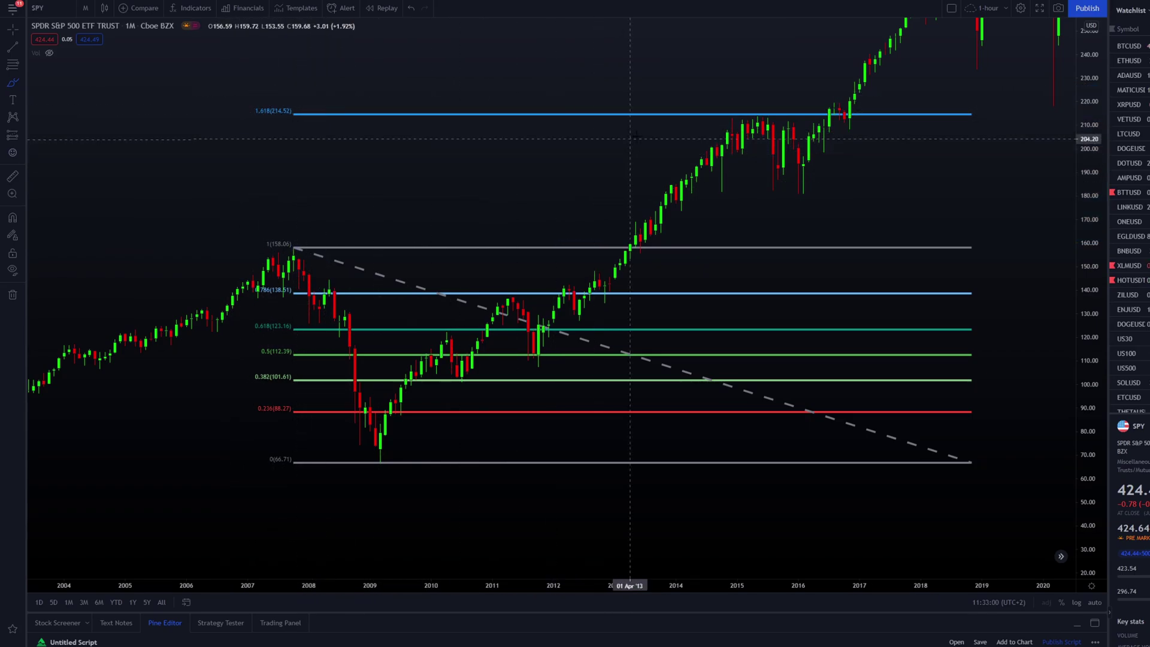
mouse_move(652, 114)
left_mouse_down()
mouse_move(552, 192)
mouse_move(682, 197)
mouse_move(626, 125)
left_mouse_up()
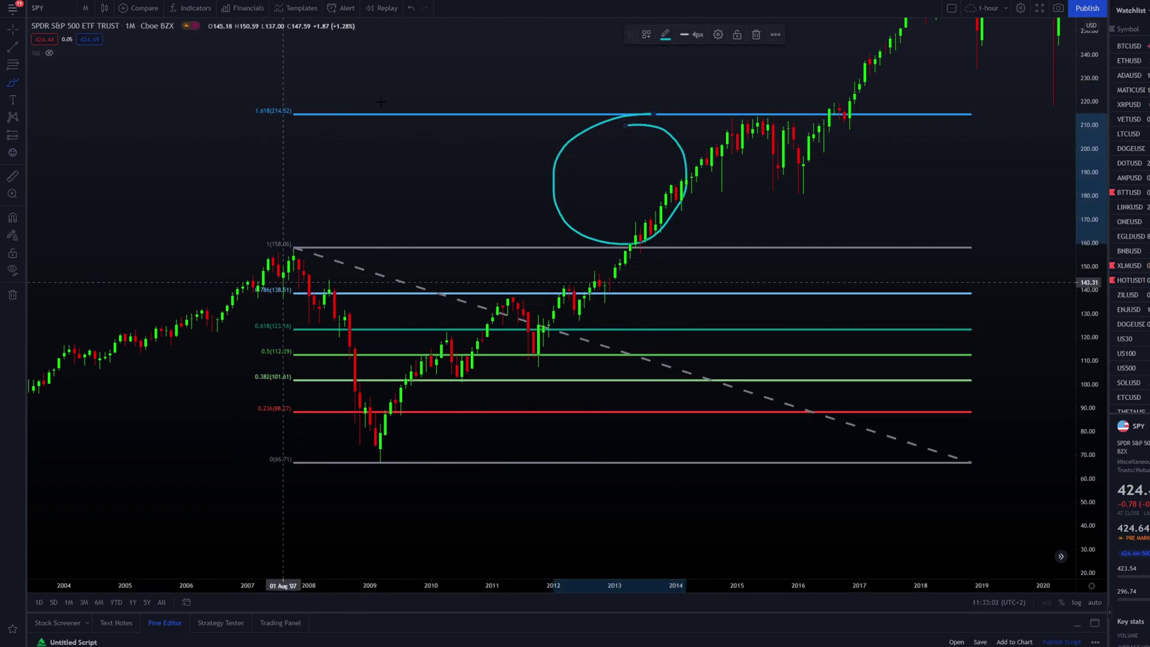
key("ctrl+z")
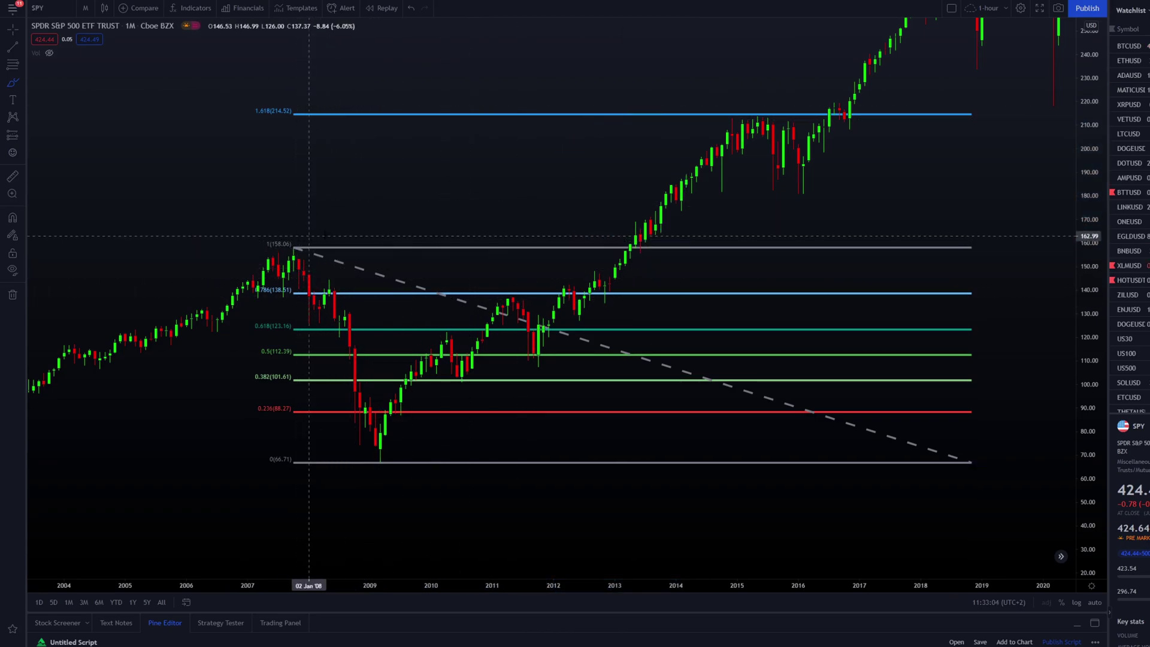
Circle the 2007 high at the 1 level and the 1.618 label with the brush, undoing each circle.
mouse_move(309, 236)
left_mouse_down()
mouse_move(264, 243)
mouse_move(333, 245)
left_mouse_up()
key("ctrl+z")
mouse_move(312, 98)
left_mouse_down()
mouse_move(243, 117)
mouse_move(310, 99)
left_mouse_up()
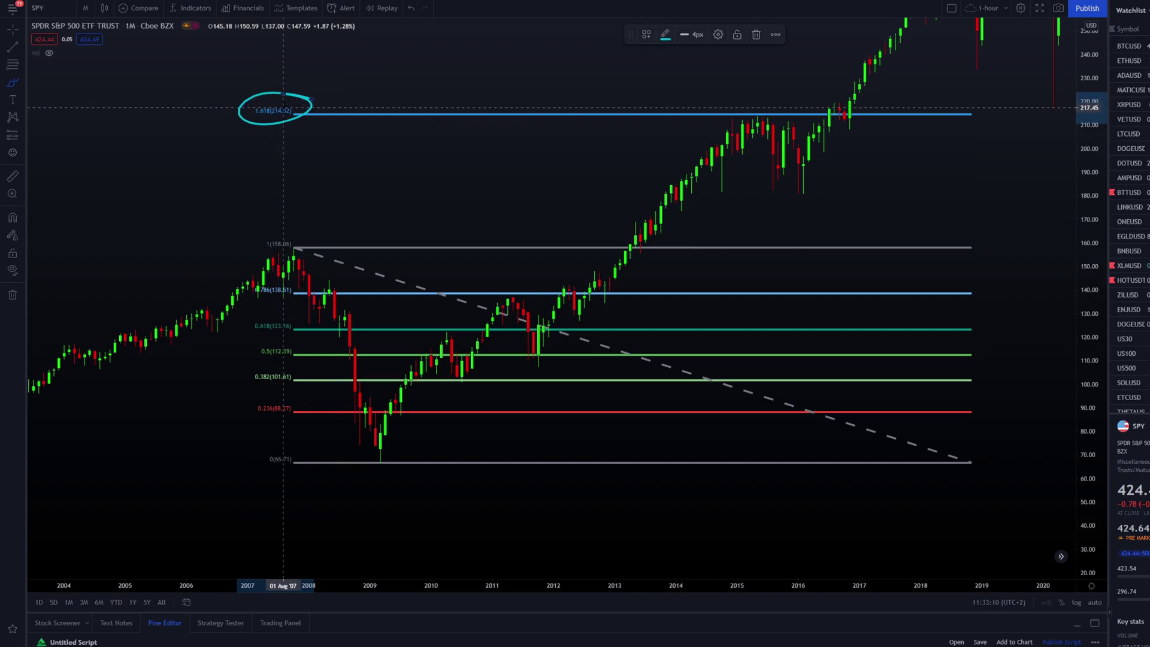
key("ctrl+z")
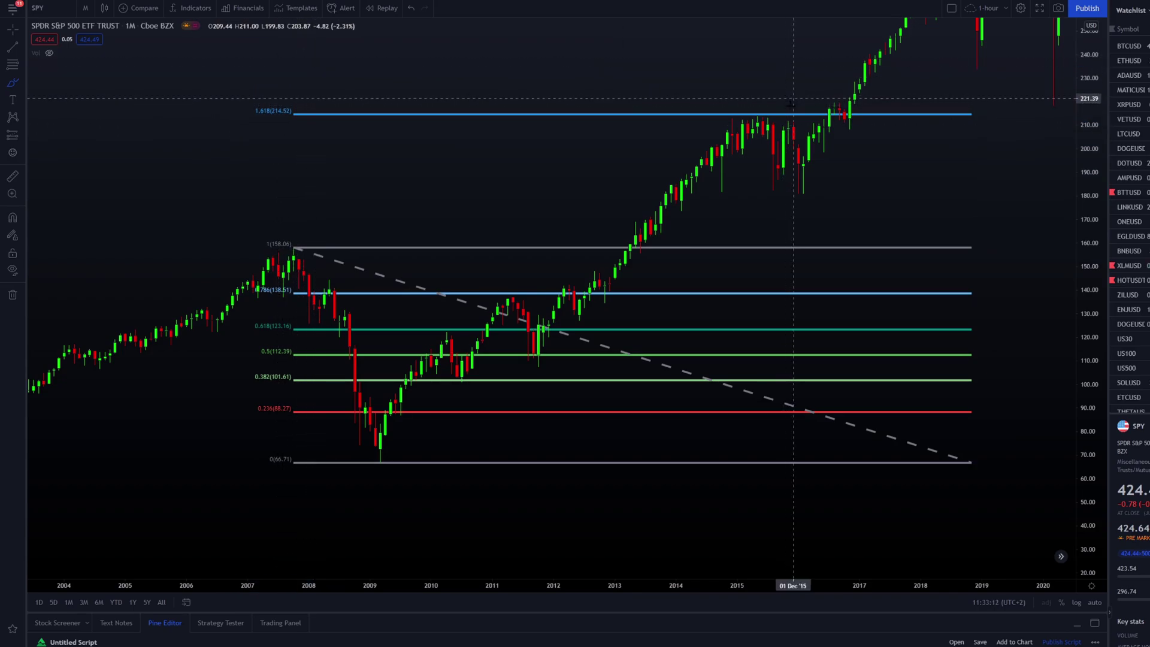
Circle the 2014–2016 candles stalling along the 1.618 level twice with the brush, undoing both circles.
mouse_move(874, 105)
left_mouse_down()
mouse_move(797, 96)
mouse_move(692, 121)
mouse_move(723, 135)
mouse_move(796, 137)
mouse_move(881, 119)
mouse_move(872, 105)
left_mouse_up()
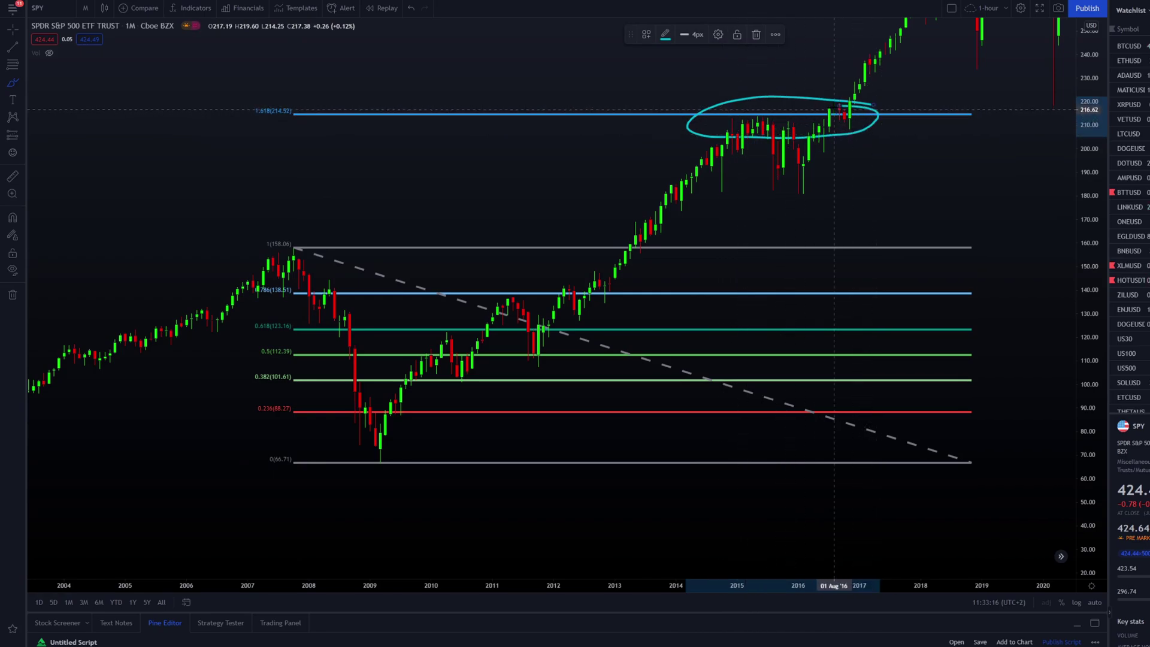
key("ctrl+z")
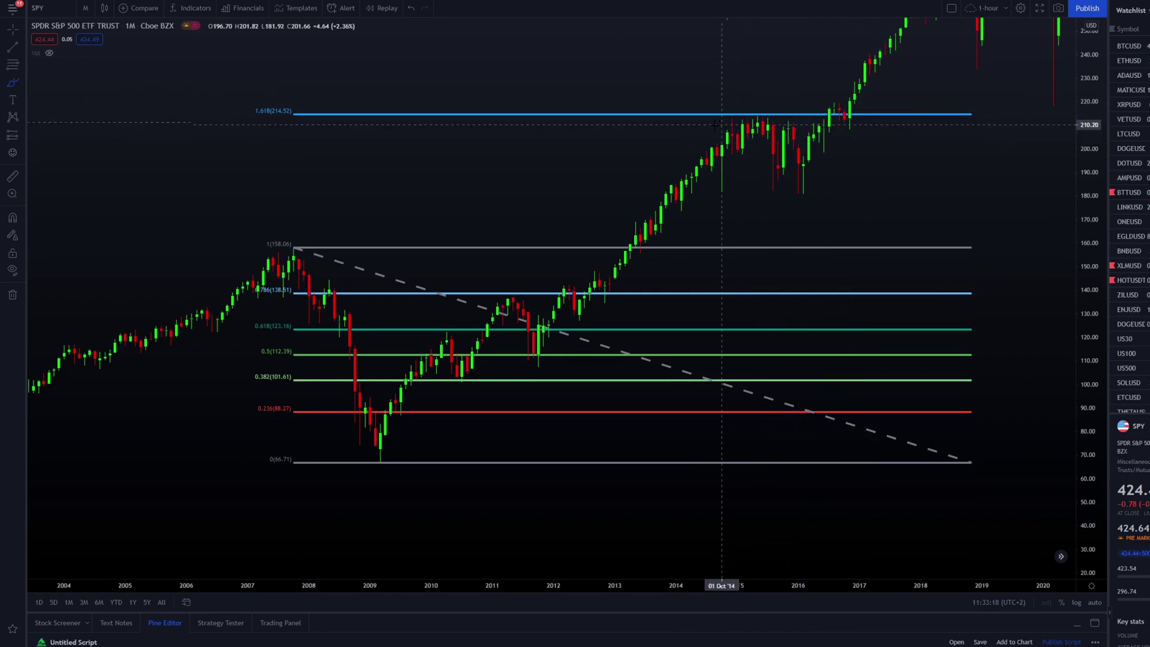
mouse_move(829, 102)
left_mouse_down()
mouse_move(722, 130)
mouse_move(778, 105)
mouse_move(752, 109)
left_mouse_up()
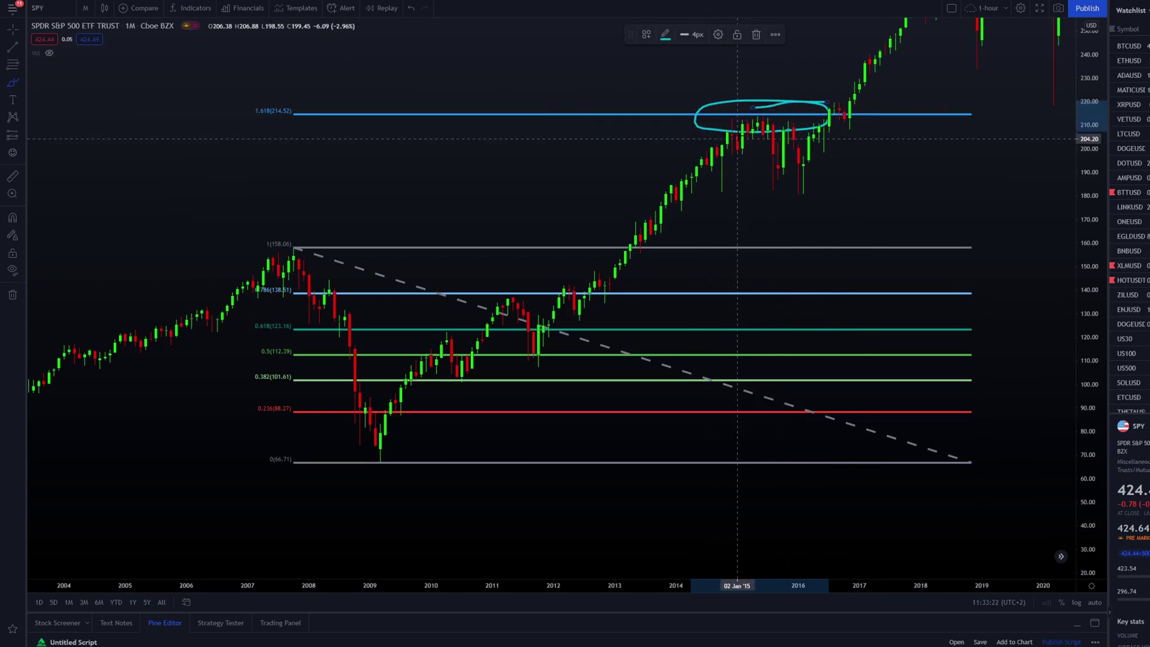
key("ctrl+z")
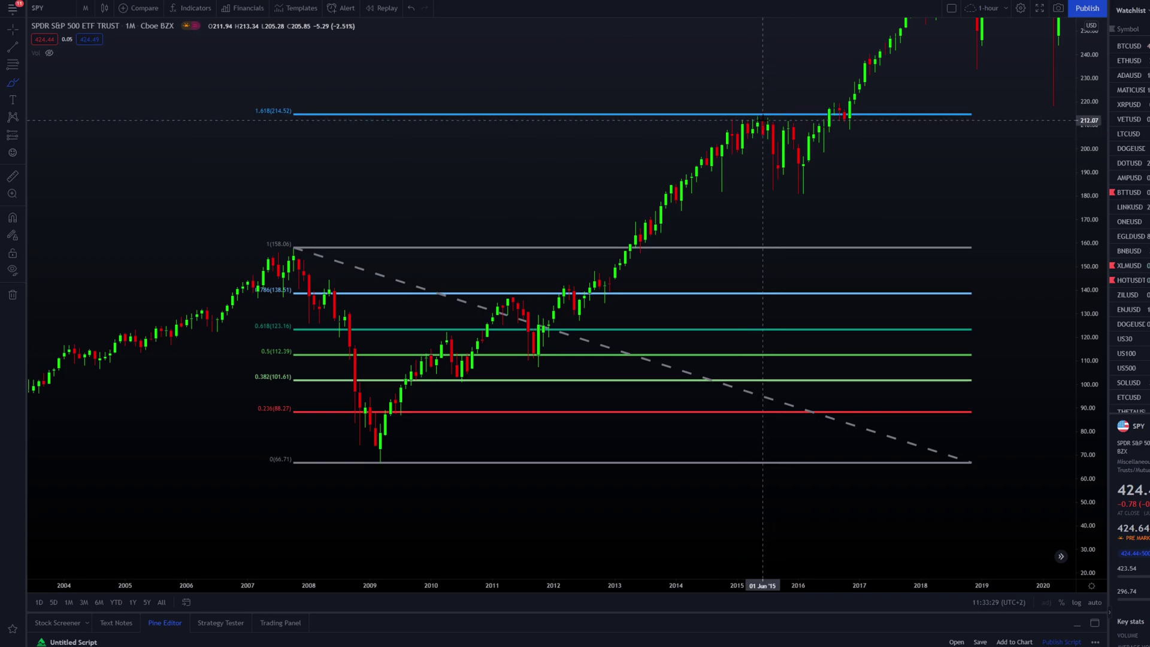
Circle the 2.618 extension label with the brush and delete the circle.
scroll(762, 120, "right", 2)
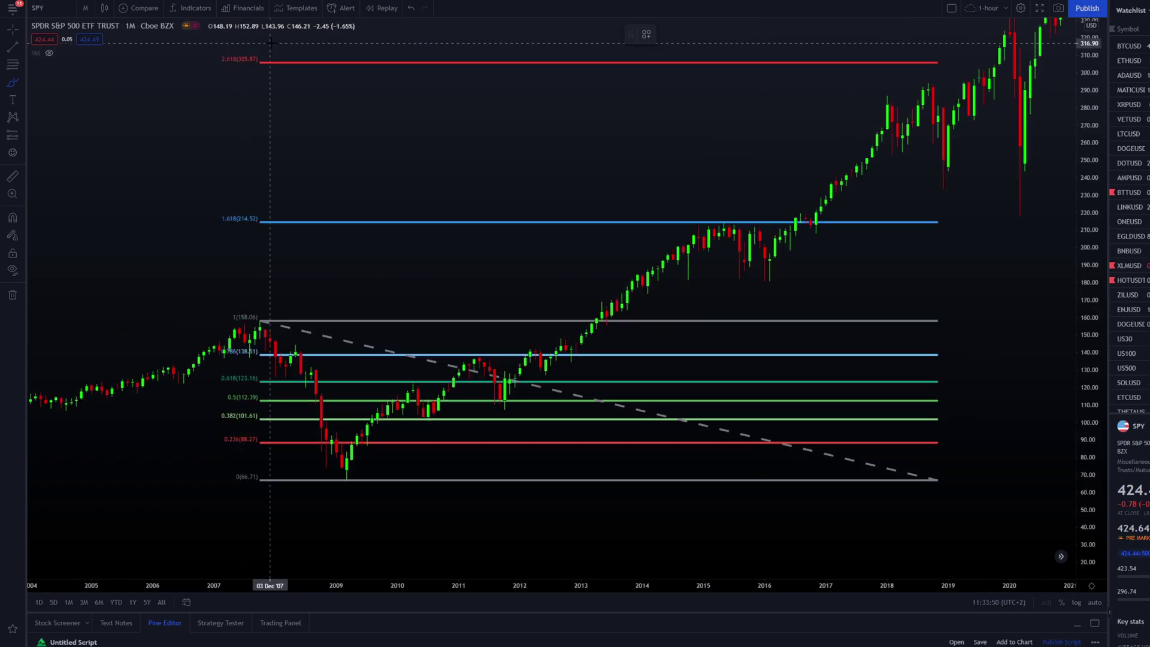
mouse_move(270, 43)
left_mouse_down()
mouse_move(190, 48)
mouse_move(204, 78)
mouse_move(303, 66)
mouse_move(214, 38)
mouse_move(198, 86)
mouse_move(301, 42)
left_mouse_up()
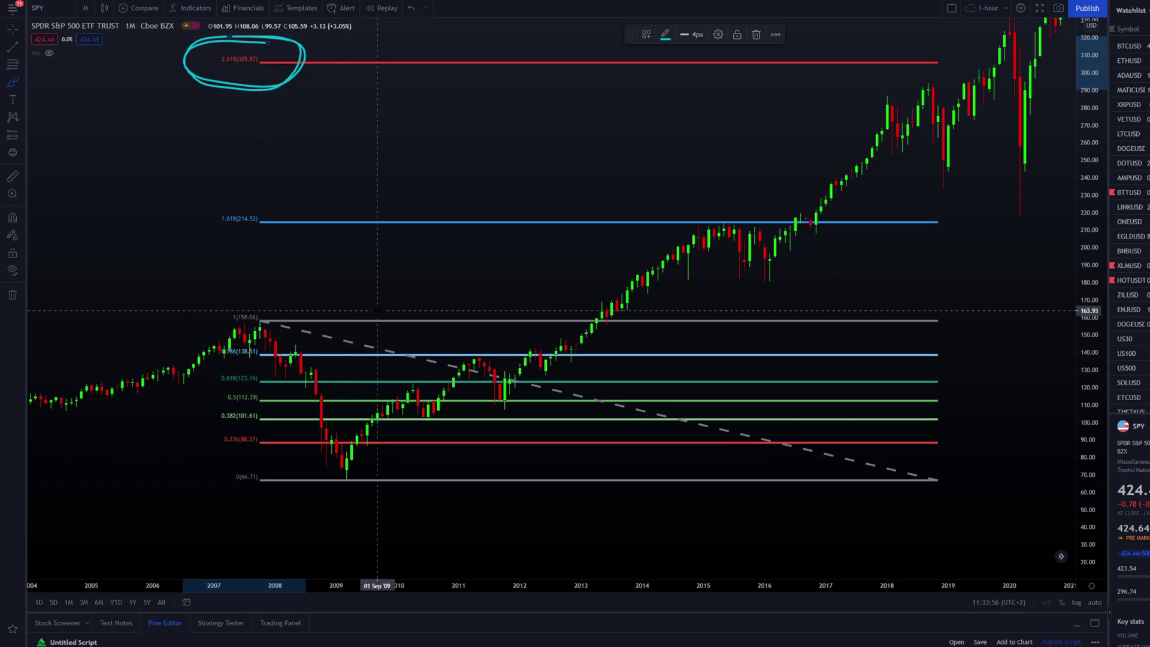
key("Delete")
Circle the zone from level 1 to 2.618 with the 2007 high, and the zone from 0 to 2.618, undoing all circles.
mouse_move(560, 66)
left_mouse_down()
mouse_move(500, 71)
mouse_move(457, 150)
mouse_move(454, 282)
mouse_move(530, 303)
mouse_move(561, 126)
mouse_move(525, 78)
left_mouse_up()
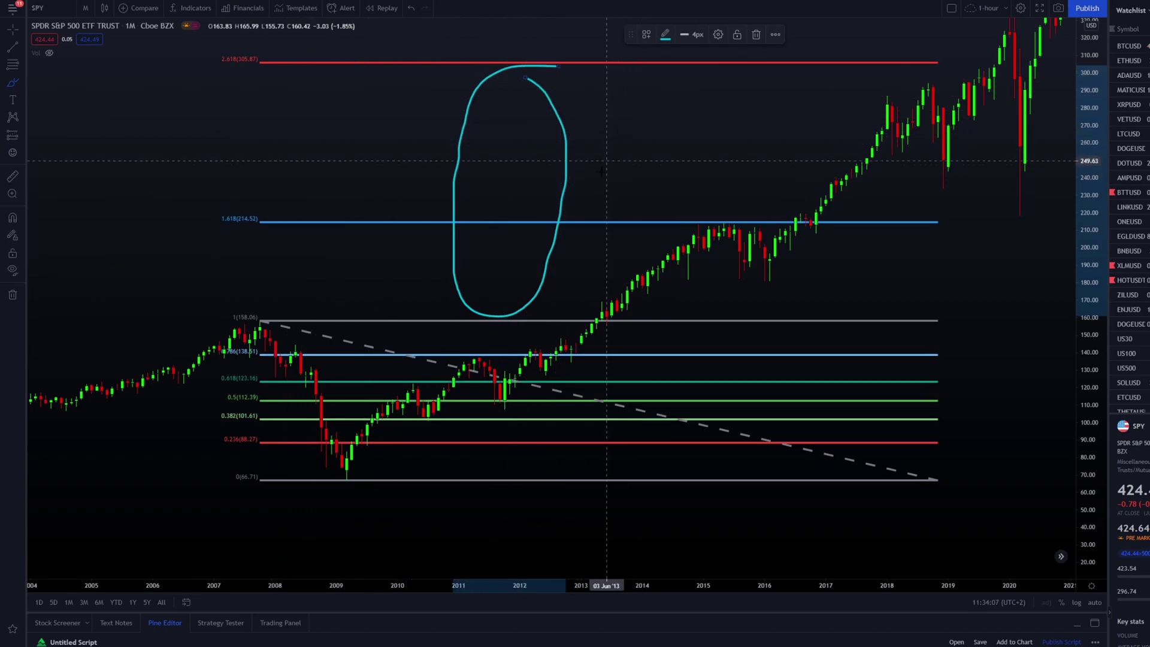
mouse_move(279, 288)
left_mouse_down()
mouse_move(234, 300)
mouse_move(282, 301)
left_mouse_up()
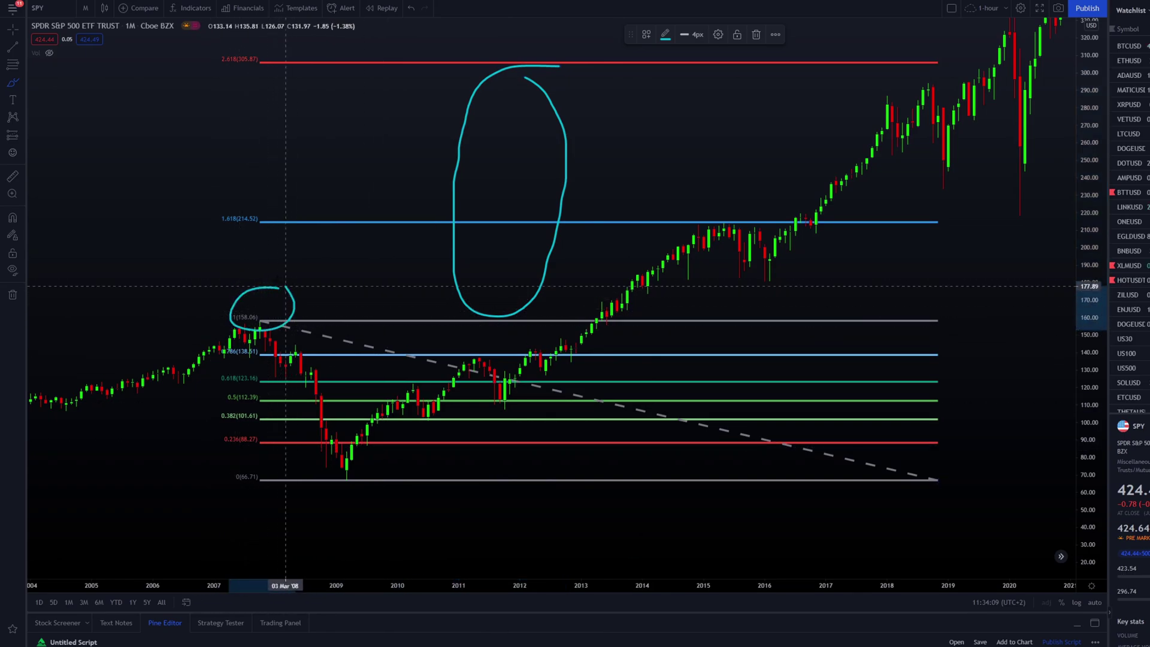
key("ctrl+z")
key("ctrl+z")
mouse_move(611, 67)
left_mouse_down()
mouse_move(549, 68)
mouse_move(477, 213)
mouse_move(500, 476)
mouse_move(593, 333)
mouse_move(606, 67)
left_mouse_up()
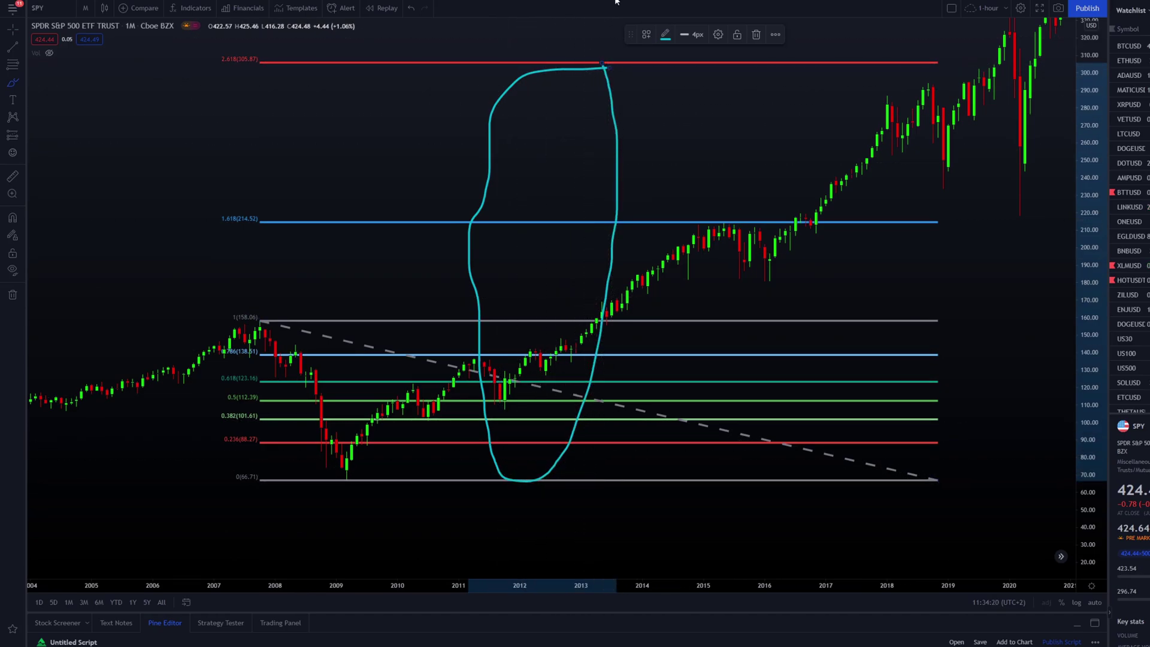
key("ctrl+z")
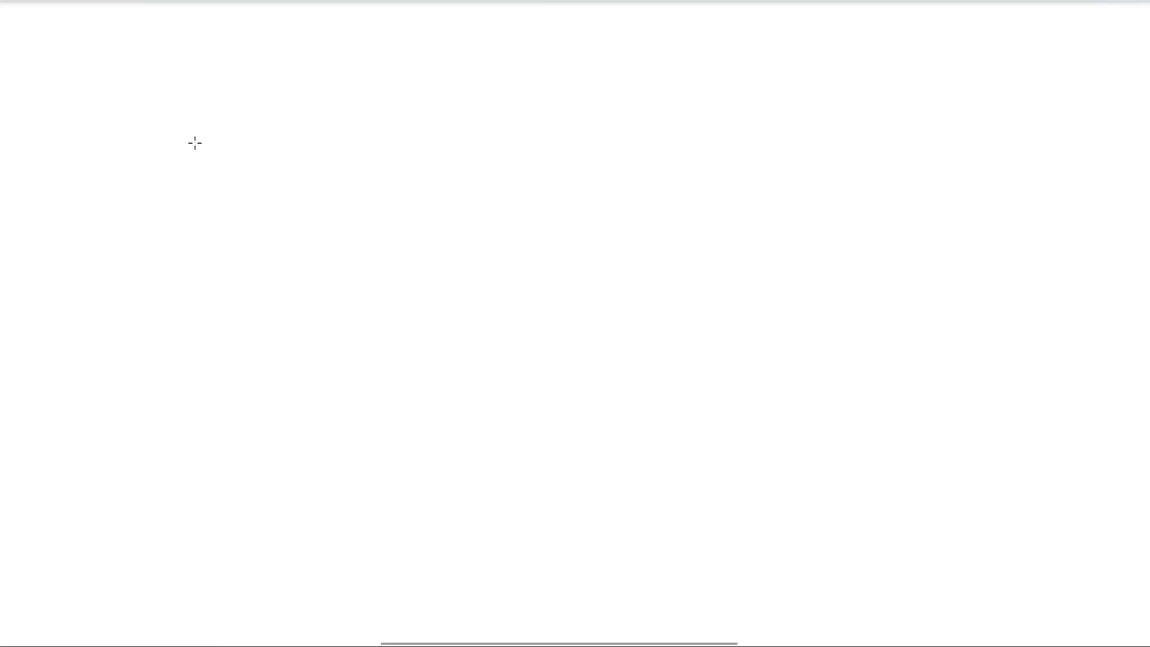
Handwrite the Fibonacci numbers 5, 8, 13, 21 and 34 in blue across a blank whiteboard.
mouse_move(214, 107)
left_mouse_down()
mouse_move(160, 103)
mouse_move(179, 144)
mouse_move(152, 205)
left_mouse_up()
mouse_move(329, 104)
left_mouse_down()
mouse_move(334, 154)
mouse_move(383, 154)
mouse_move(341, 103)
left_mouse_up()
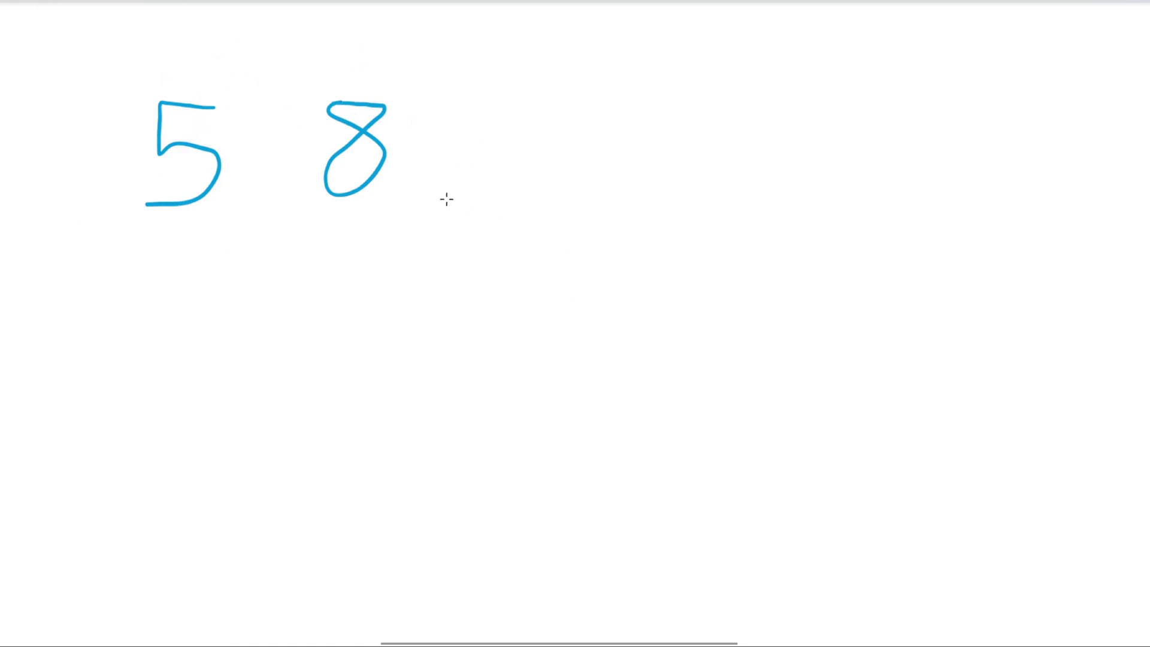
mouse_move(477, 100)
left_mouse_down()
mouse_move(482, 177)
mouse_move(560, 115)
mouse_move(489, 182)
left_mouse_up()
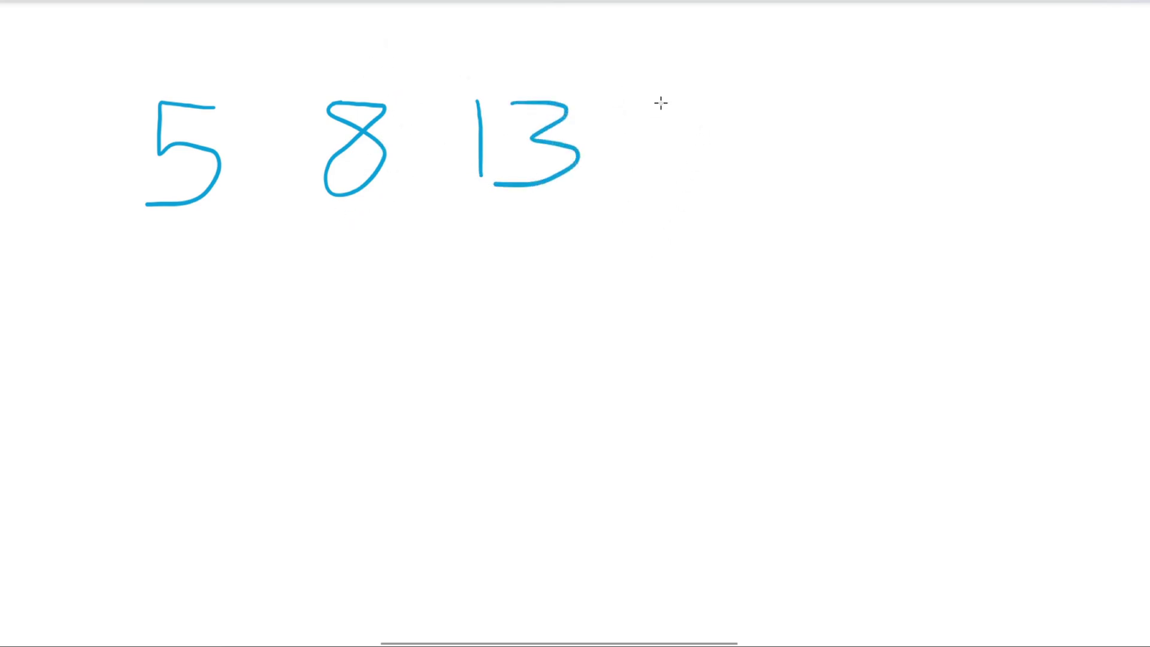
mouse_move(661, 103)
left_mouse_down()
mouse_move(667, 159)
mouse_move(746, 166)
left_mouse_up()
left_click_drag(776, 92, 790, 171)
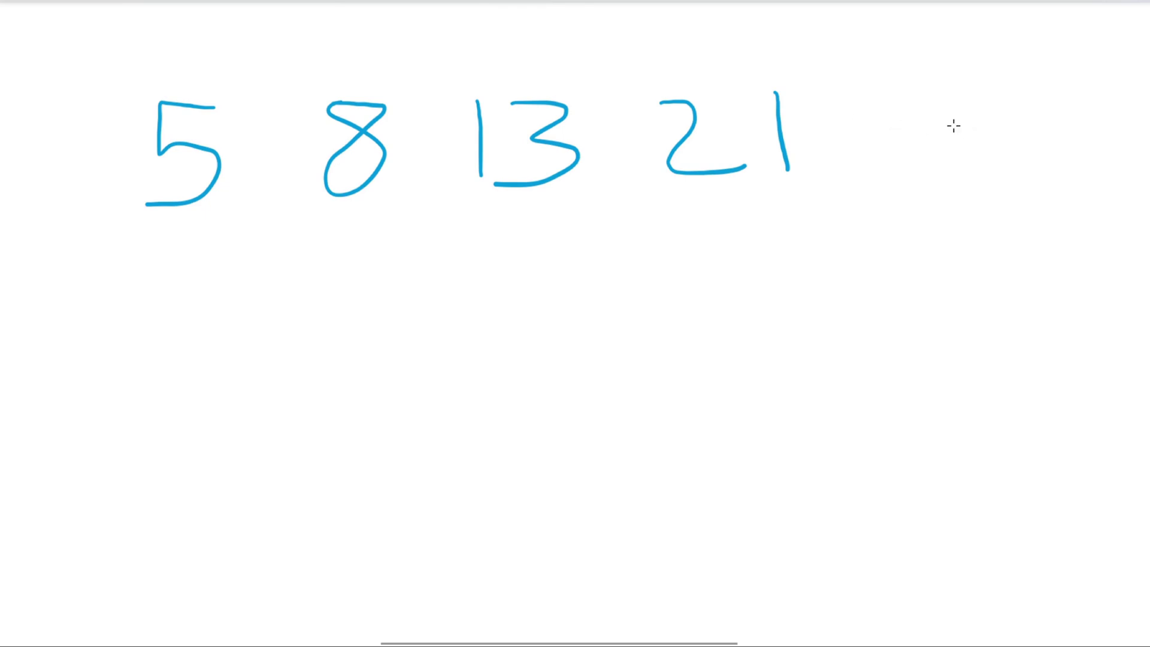
mouse_move(888, 92)
left_mouse_down()
mouse_move(916, 137)
mouse_move(893, 192)
left_mouse_up()
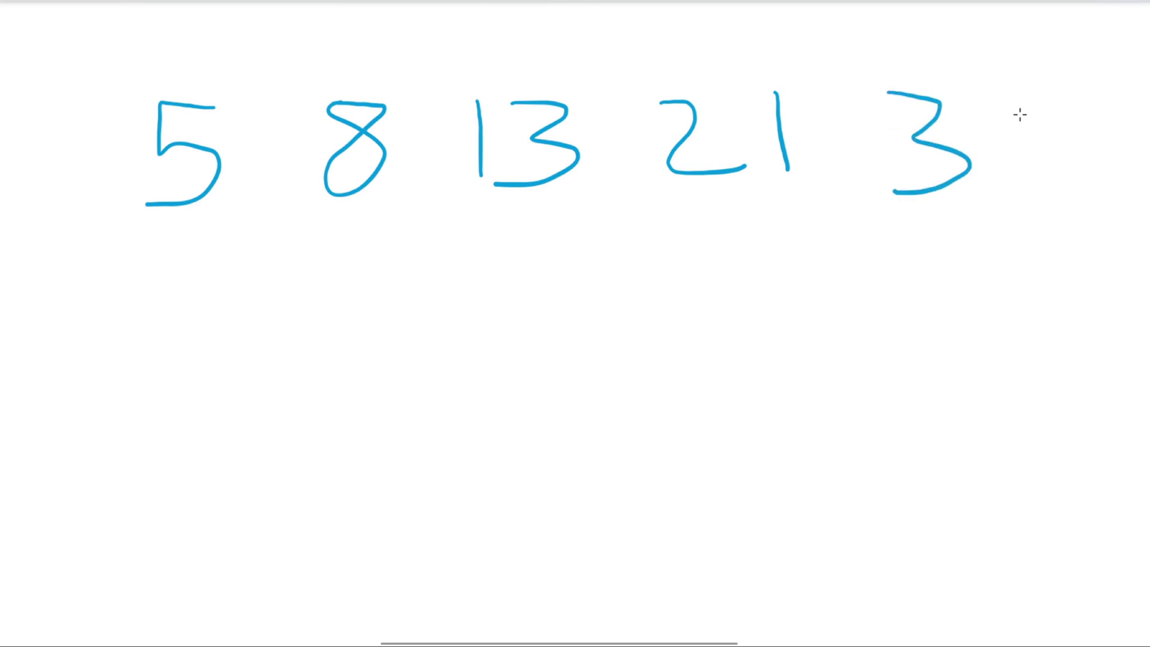
left_click_drag(1026, 84, 1028, 200)
mouse_move(1029, 139)
left_mouse_down()
mouse_move(992, 130)
mouse_move(987, 78)
left_mouse_up()
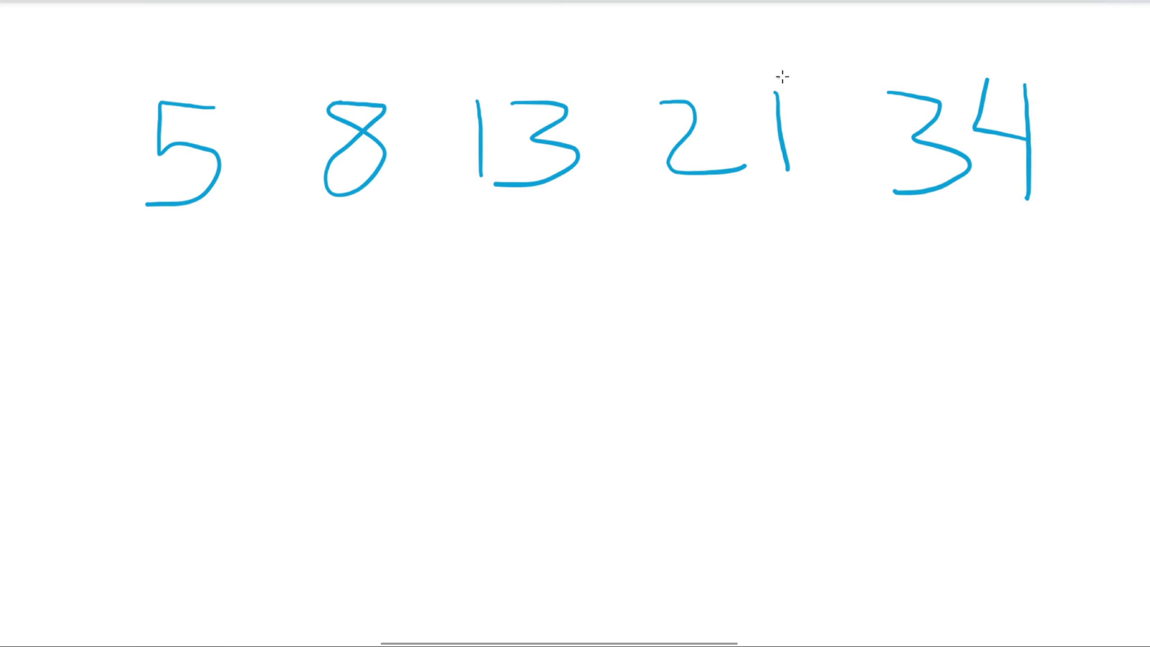
Circle 21 and 13 in purple and write the fraction 21 over 13 below the number sequence.
mouse_move(799, 75)
left_mouse_down()
mouse_move(639, 108)
mouse_move(799, 159)
mouse_move(740, 59)
left_mouse_up()
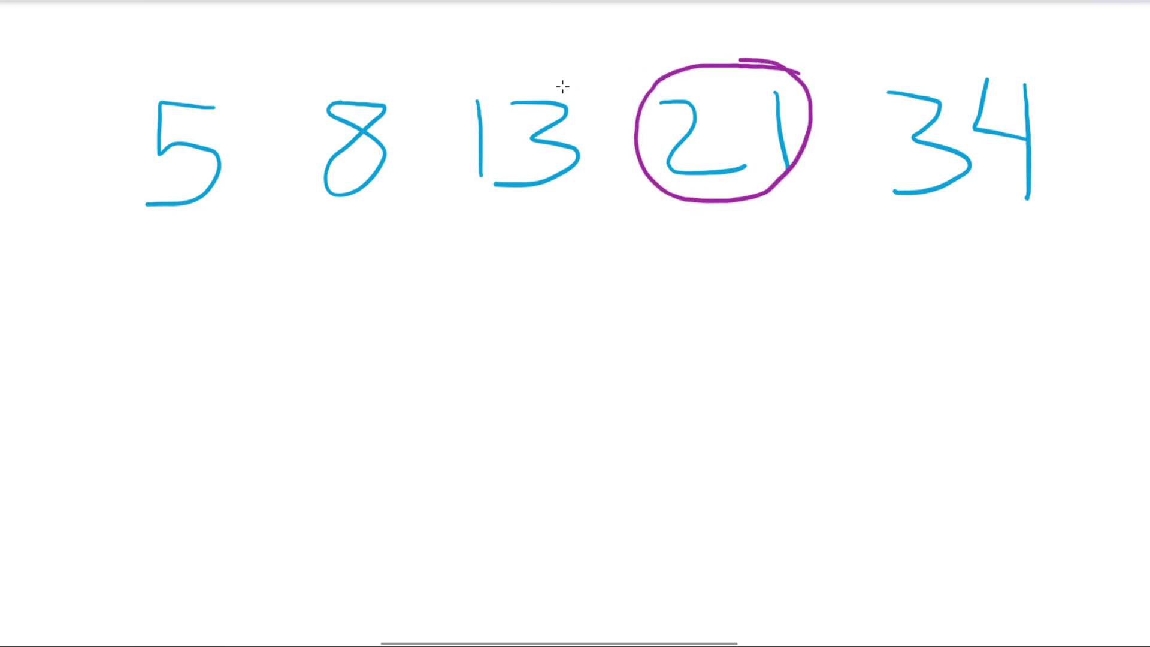
mouse_move(575, 78)
left_mouse_down()
mouse_move(459, 206)
mouse_move(533, 85)
left_mouse_up()
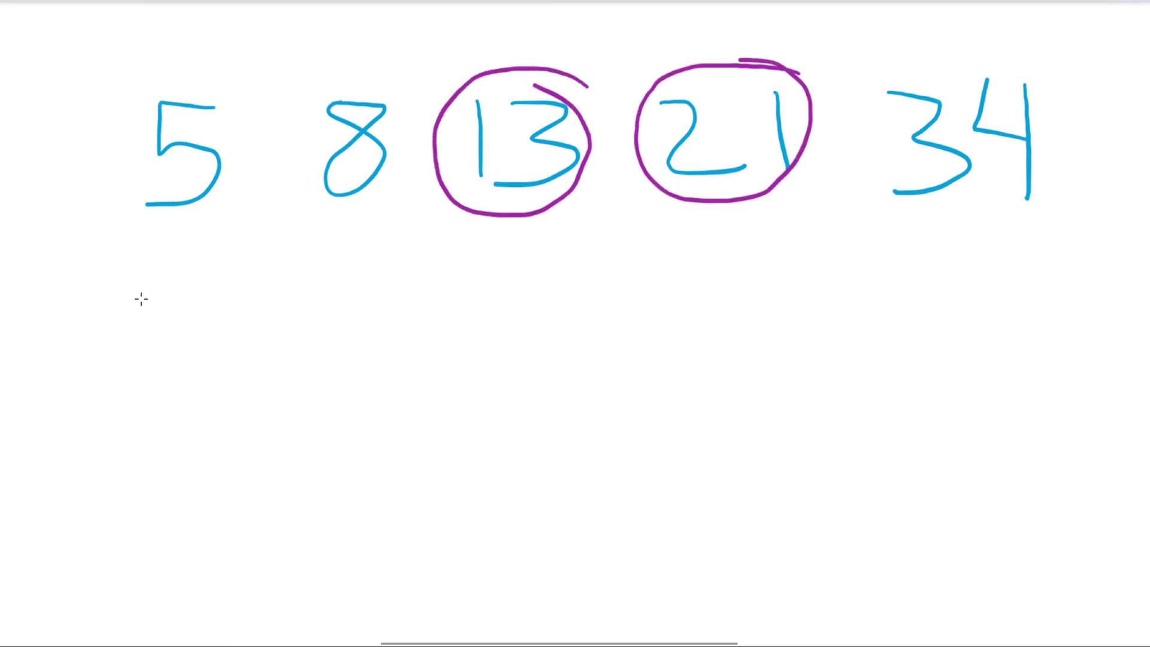
mouse_move(120, 300)
left_mouse_down()
mouse_move(127, 354)
mouse_move(174, 365)
left_mouse_up()
left_click_drag(224, 298, 240, 379)
left_click_drag(99, 411, 301, 412)
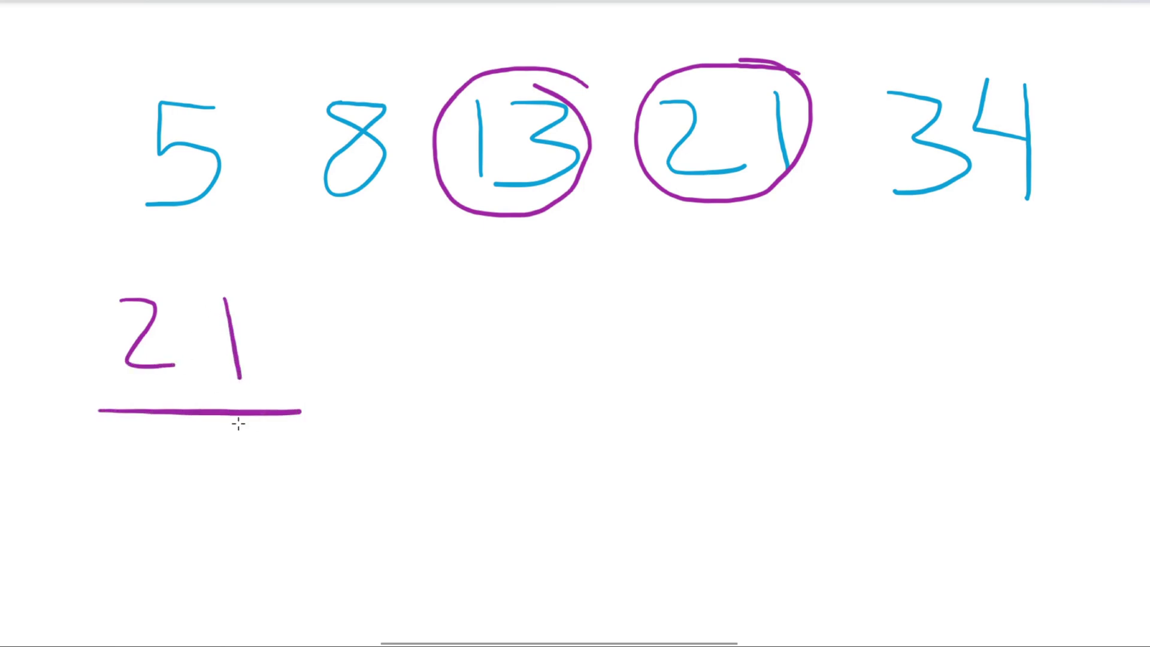
left_click_drag(164, 439, 173, 514)
mouse_move(199, 444)
left_mouse_down()
mouse_move(272, 451)
mouse_move(242, 527)
left_mouse_up()
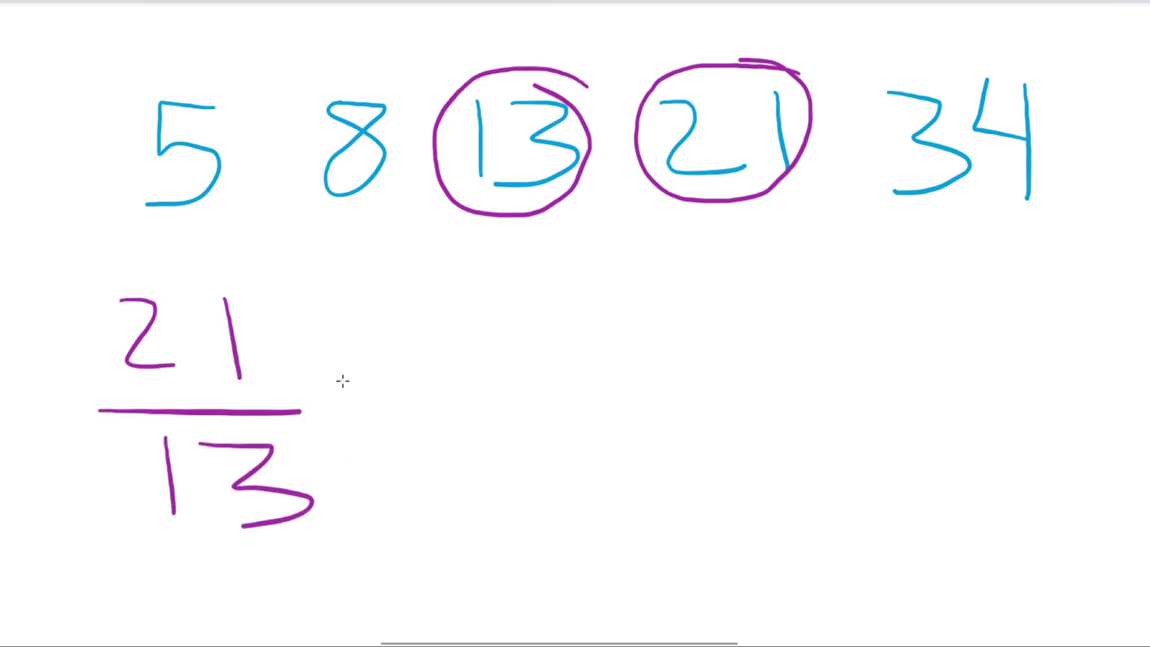
Write a wavy approximately-equal sign and 1.618 beside the 21/13 fraction, and underline 1.618.
left_click_drag(339, 379, 388, 388)
left_click_drag(323, 419, 380, 421)
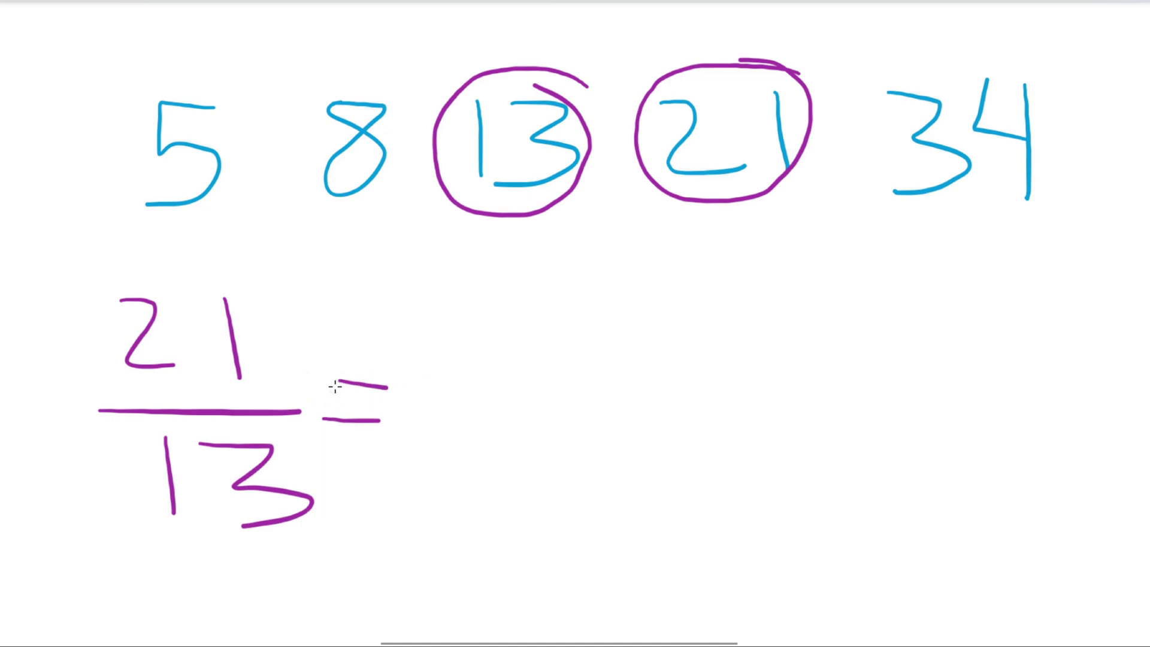
left_click_drag(332, 387, 406, 392)
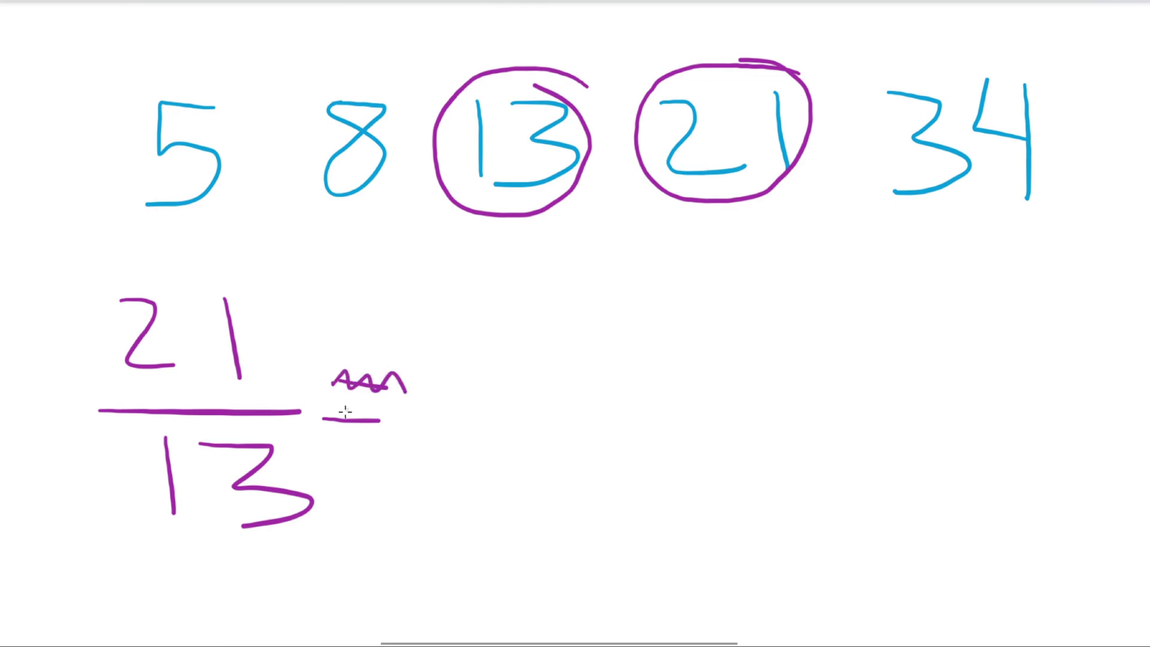
left_click_drag(324, 418, 400, 424)
left_click_drag(447, 354, 445, 413)
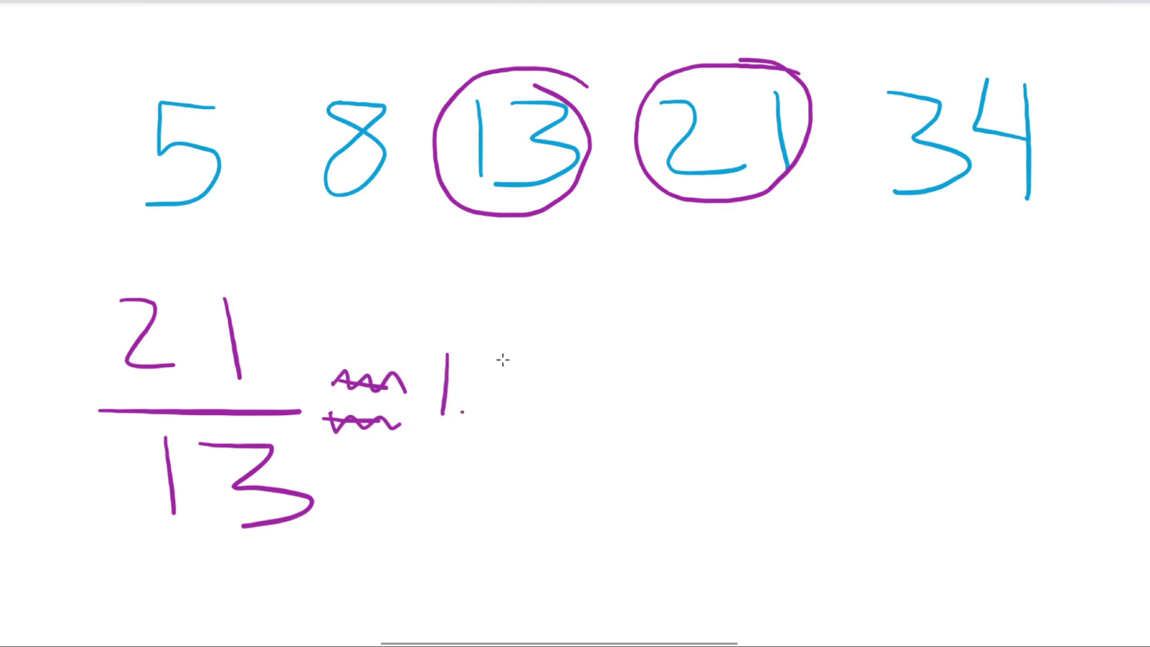
mouse_move(503, 360)
left_mouse_down()
mouse_move(503, 399)
mouse_move(479, 400)
mouse_move(522, 407)
left_mouse_up()
mouse_move(542, 365)
left_mouse_down()
mouse_move(574, 388)
mouse_move(557, 358)
left_mouse_up()
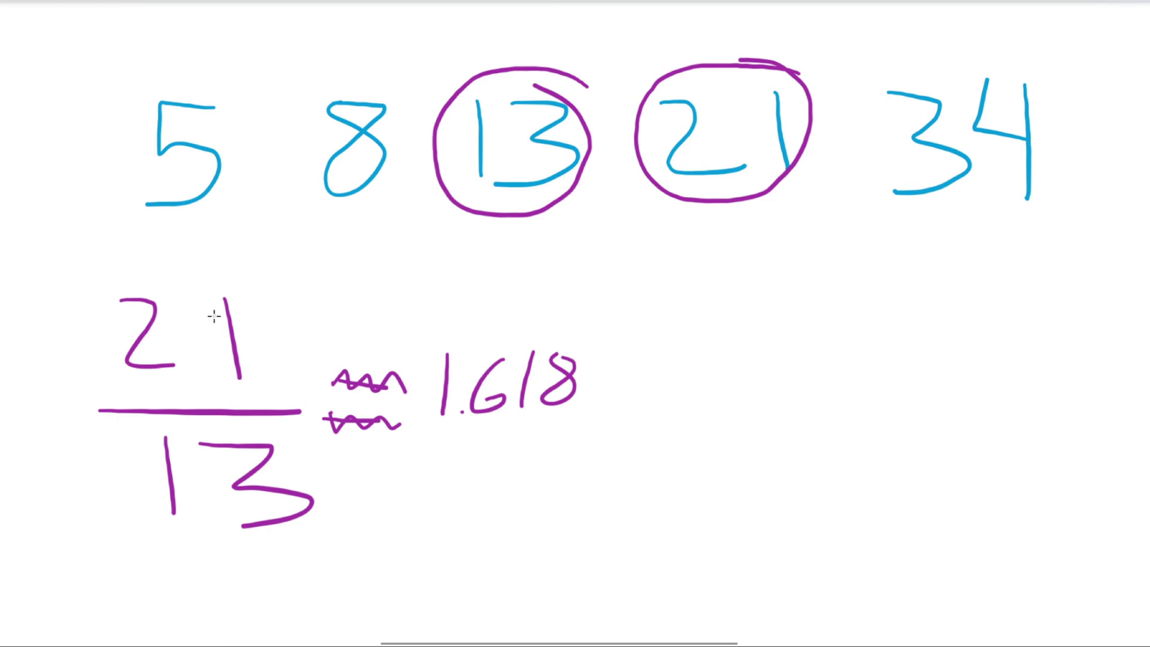
left_click_drag(431, 435, 562, 424)
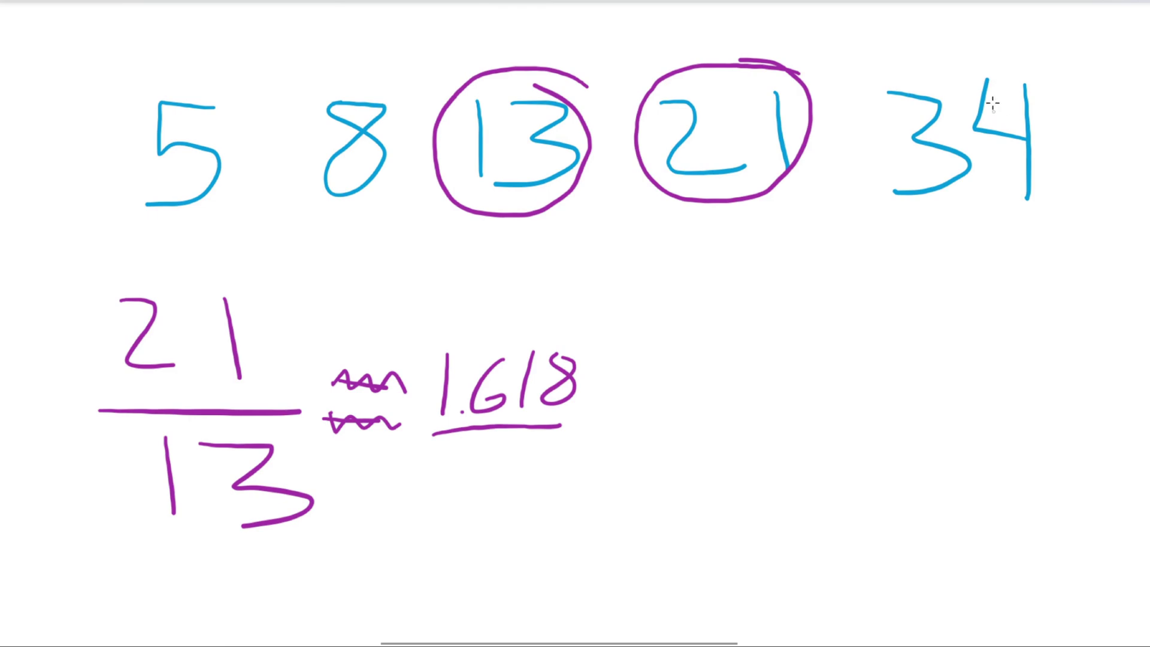
Circle 34 in green and draw two arcs from it back over 21 to 13.
mouse_move(1041, 69)
left_mouse_down()
mouse_move(898, 60)
mouse_move(875, 219)
mouse_move(1034, 63)
mouse_move(965, 59)
left_mouse_up()
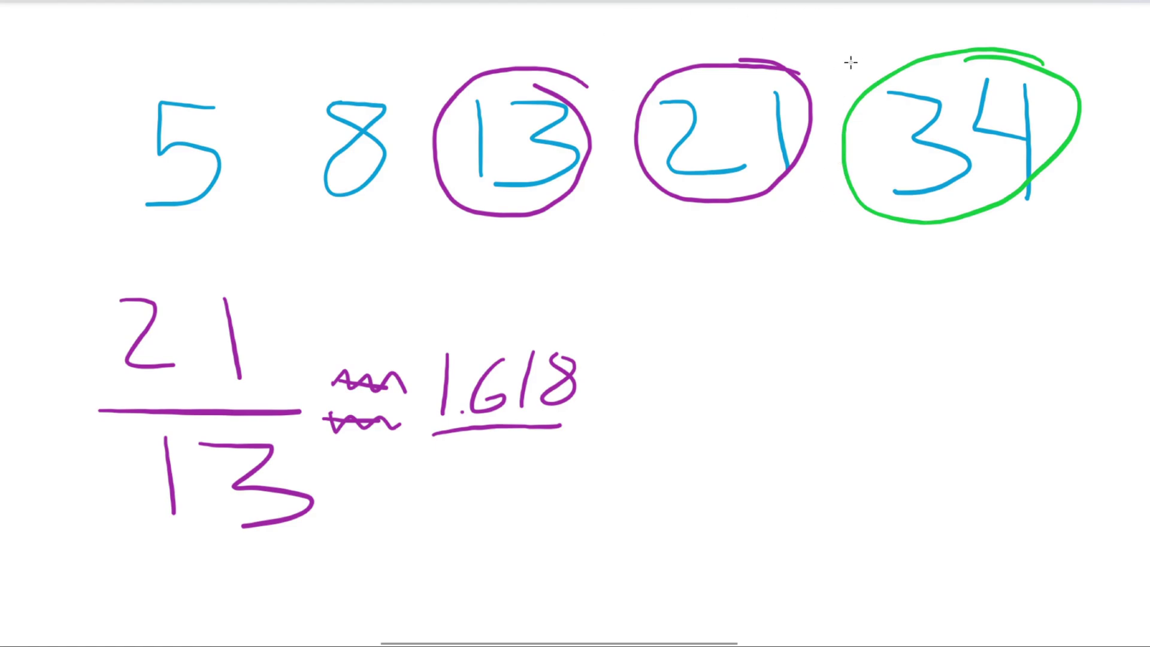
left_click_drag(851, 61, 532, 63)
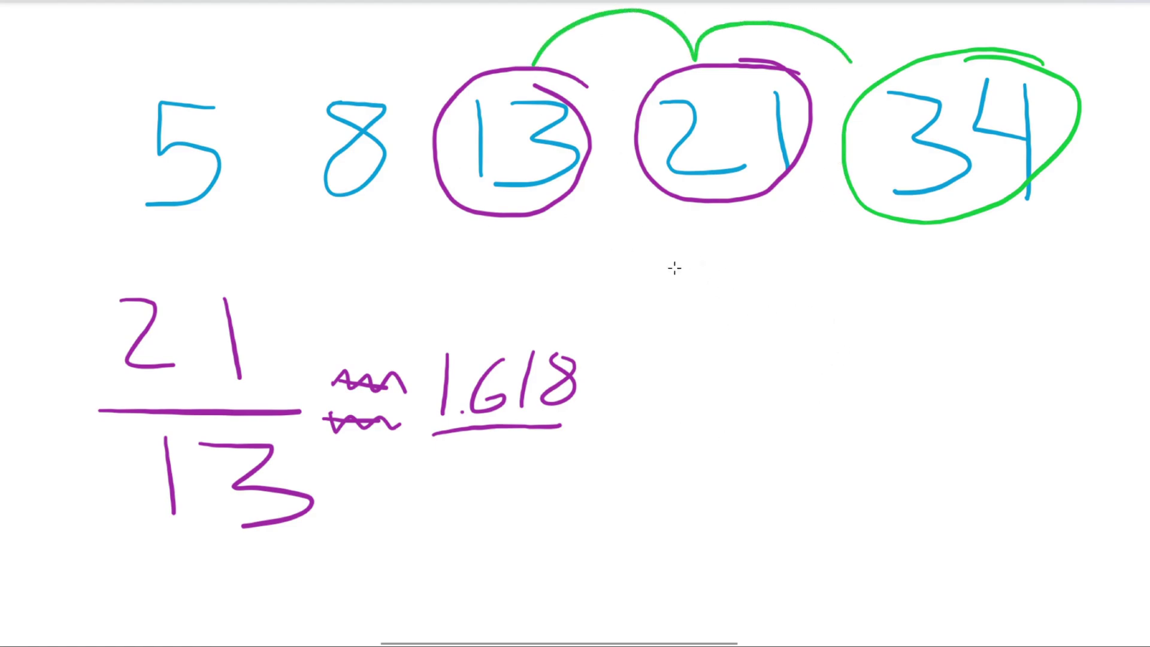
Write the green fraction 34 over 13 beside 1.618, followed by an approximately-equal sign and its result.
mouse_move(636, 317)
left_mouse_down()
mouse_move(694, 340)
mouse_move(712, 386)
left_mouse_up()
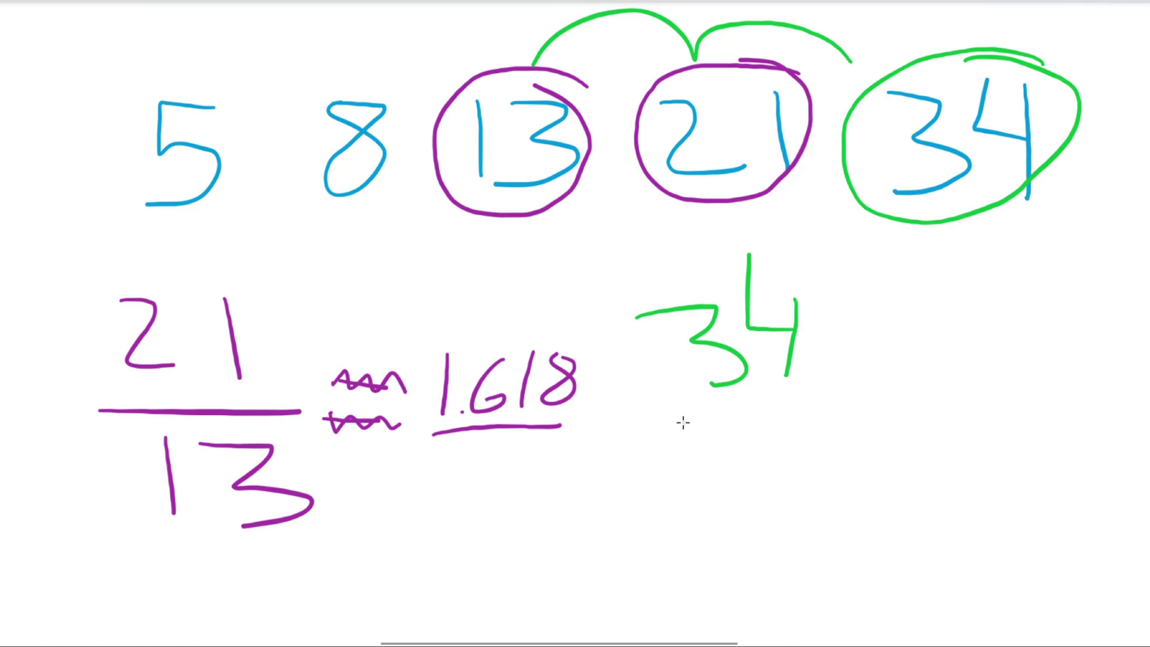
left_click_drag(685, 423, 804, 414)
left_click_drag(692, 450, 704, 526)
left_click_drag(729, 448, 729, 527)
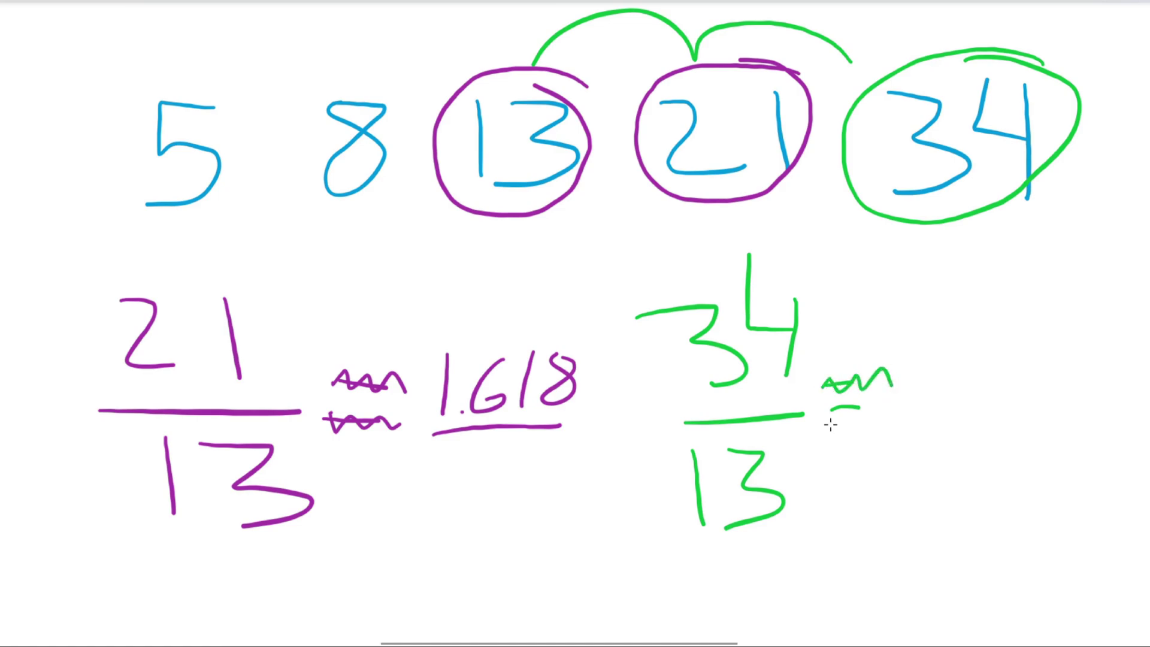
left_click_drag(833, 407, 877, 422)
left_click_drag(921, 365, 950, 415)
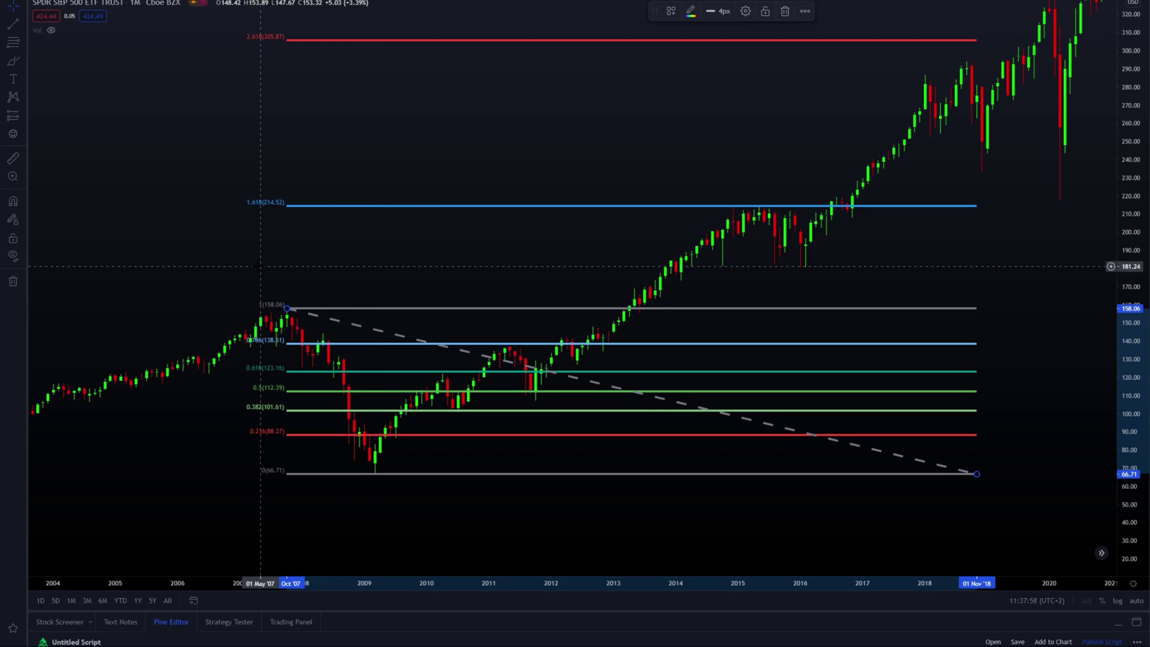
Switch to the SPY chart, brush circles around the 2013 crossing of level 1 and the 2007 high, and undo them.
left_click_drag(260, 266, 172, 232)
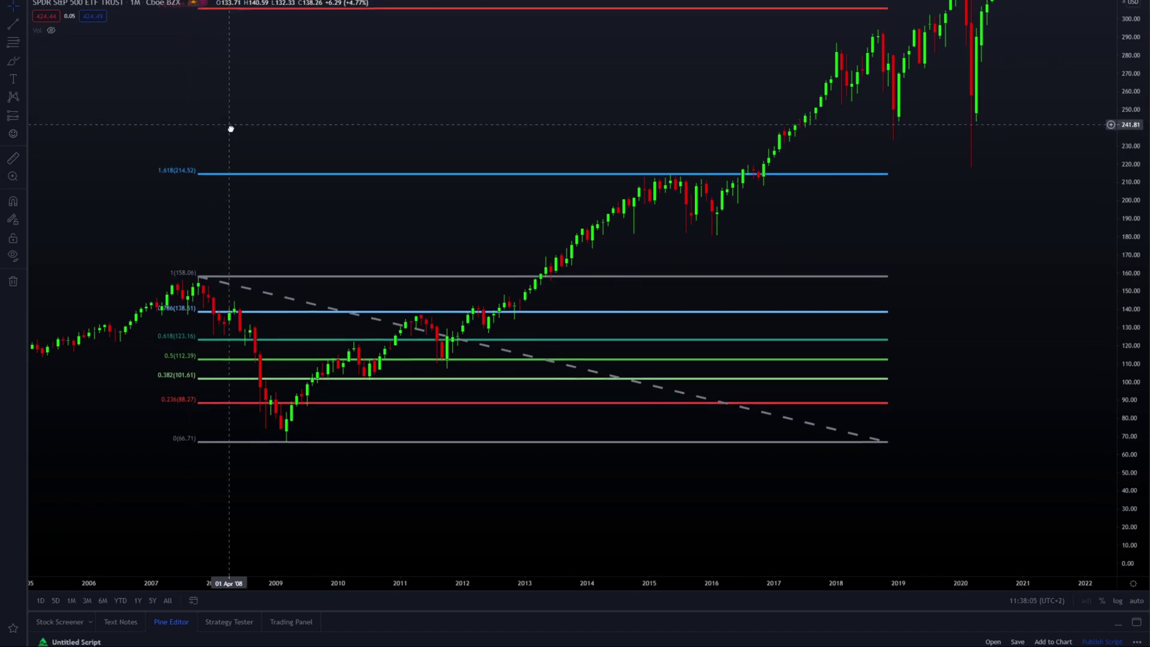
left_click_drag(231, 126, 215, 160)
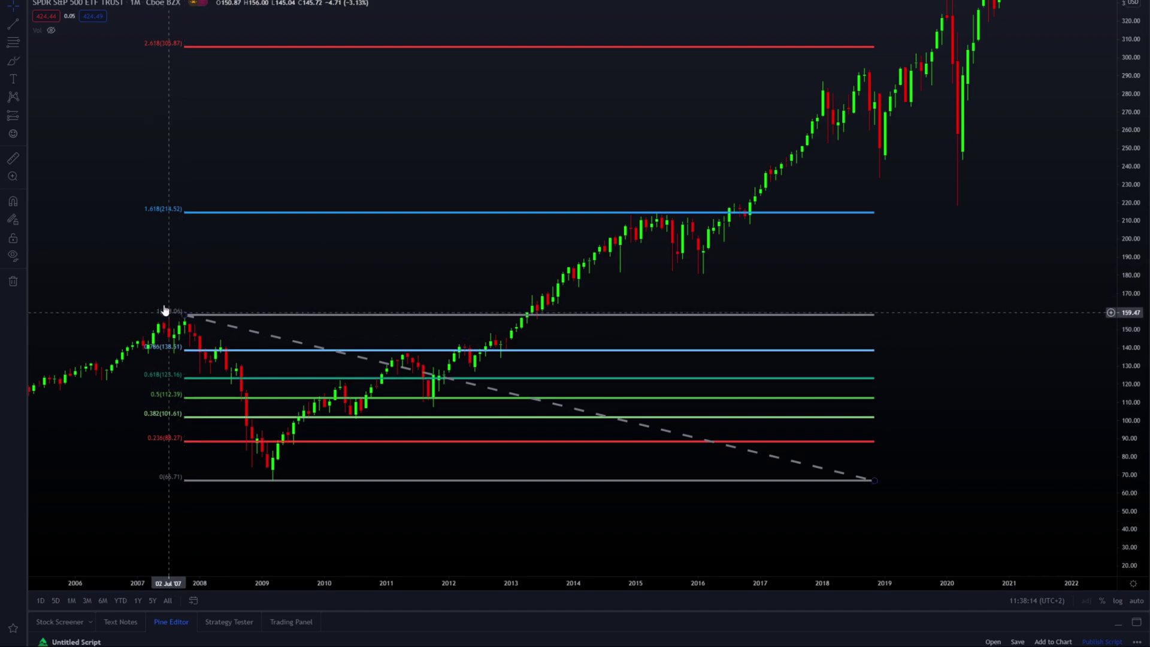
left_click(14, 60)
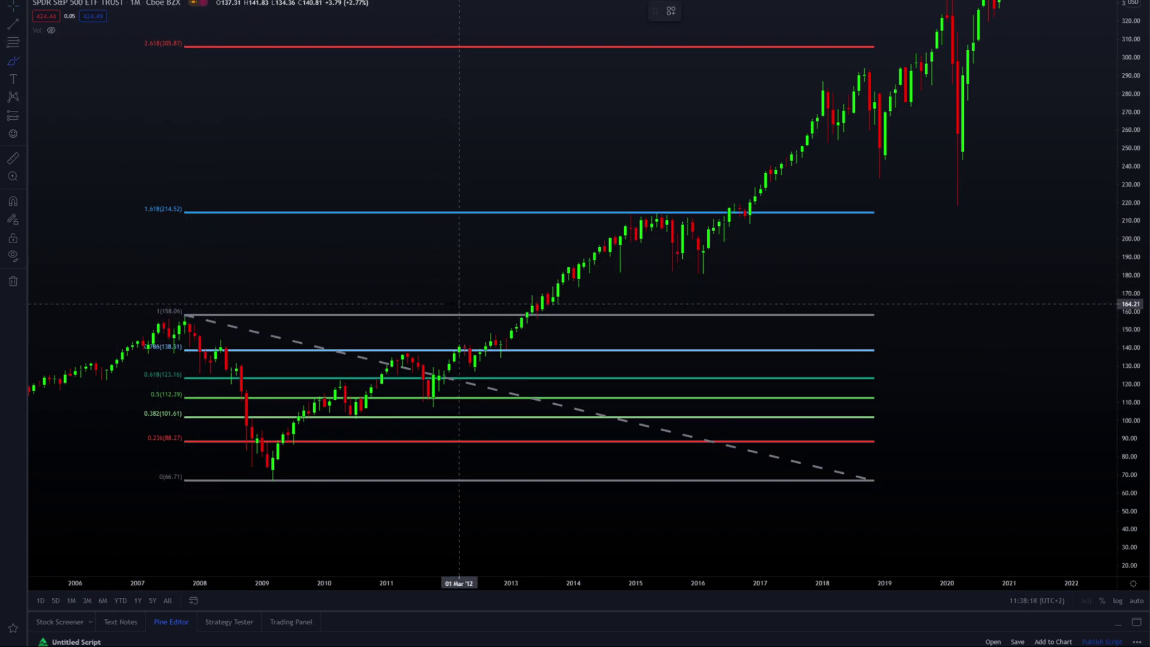
left_click_drag(486, 313, 562, 301)
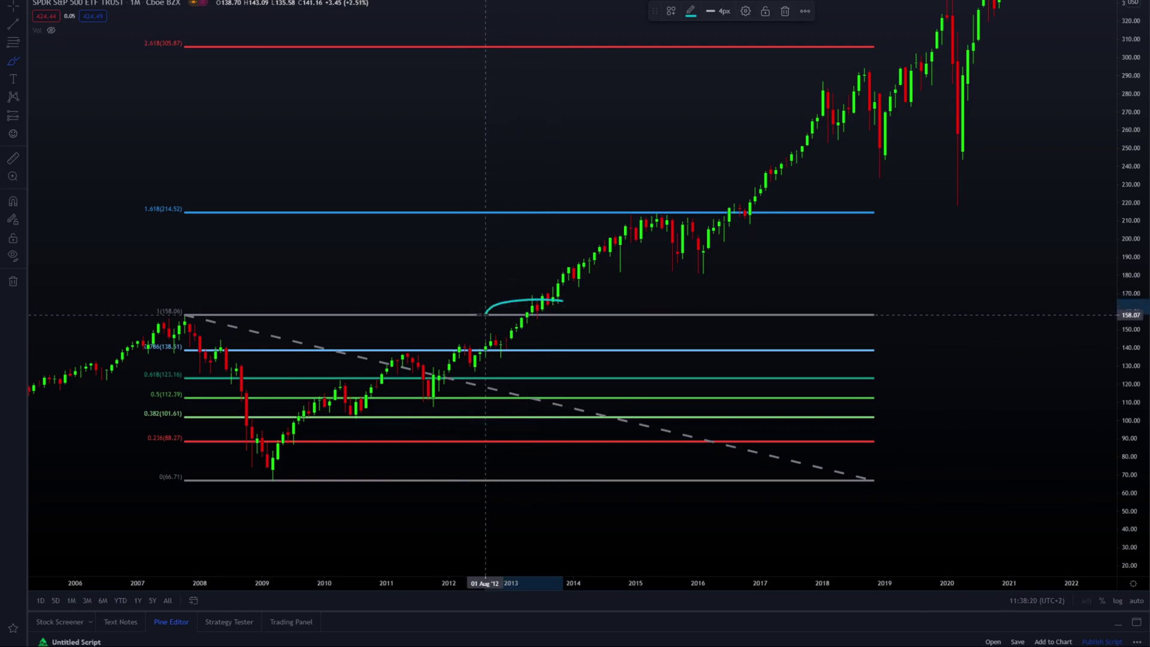
mouse_move(485, 315)
left_mouse_down()
mouse_move(521, 327)
mouse_move(572, 313)
mouse_move(507, 302)
mouse_move(552, 324)
left_mouse_up()
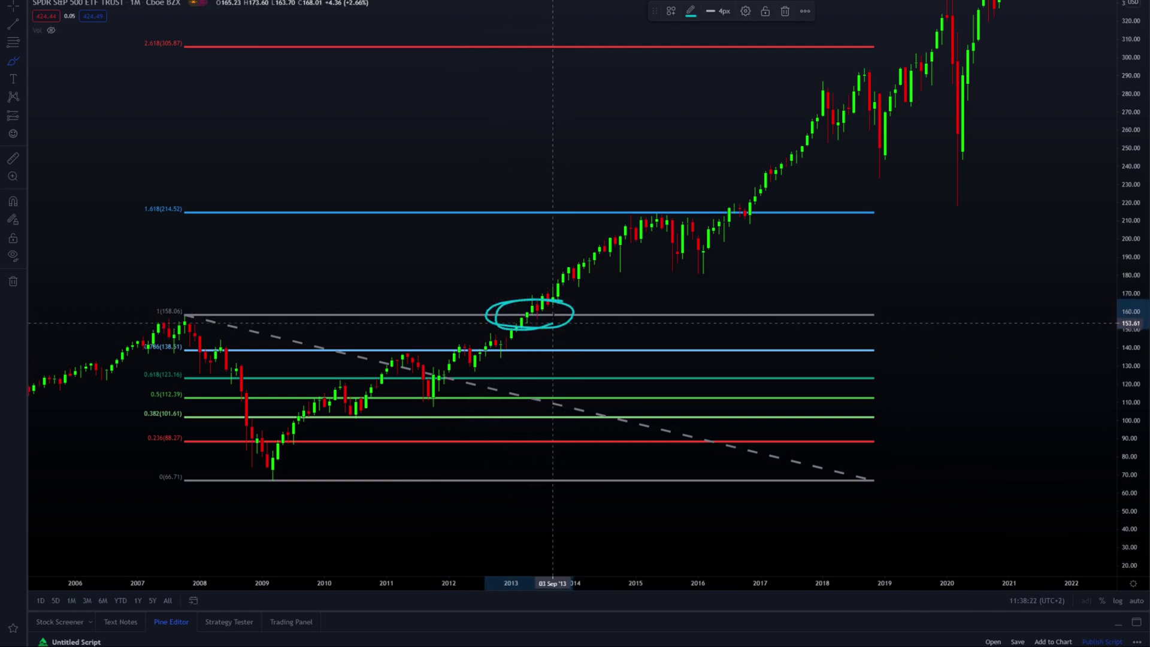
mouse_move(192, 316)
left_mouse_down()
mouse_move(217, 310)
mouse_move(194, 313)
left_mouse_up()
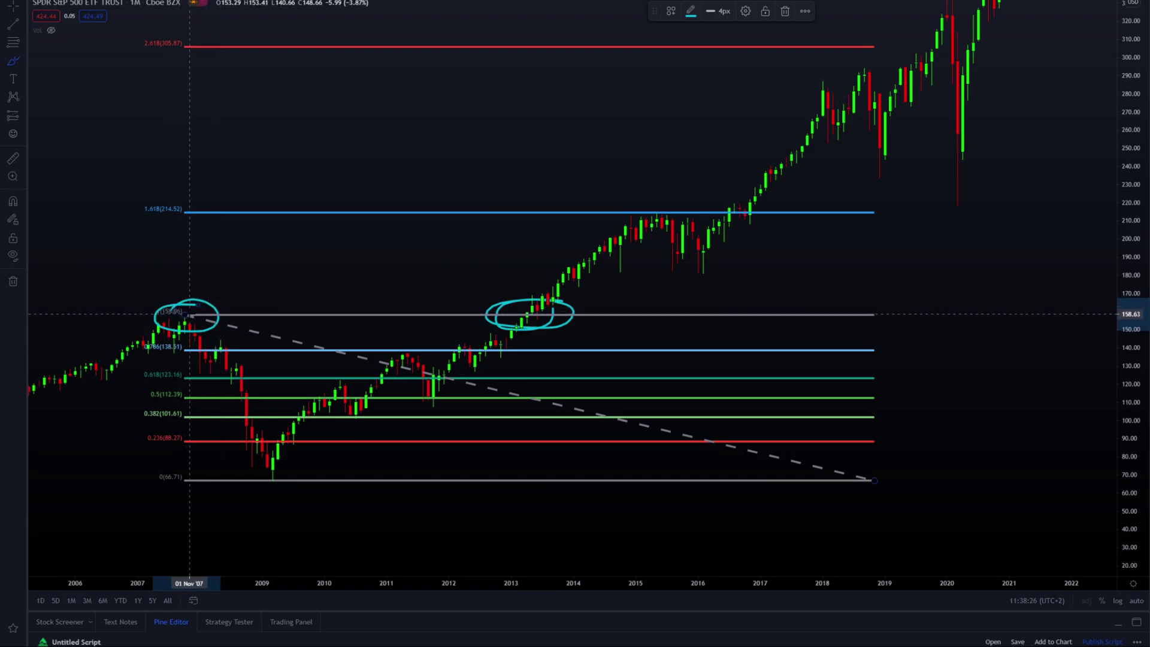
key("ctrl+z")
key("ctrl+z")
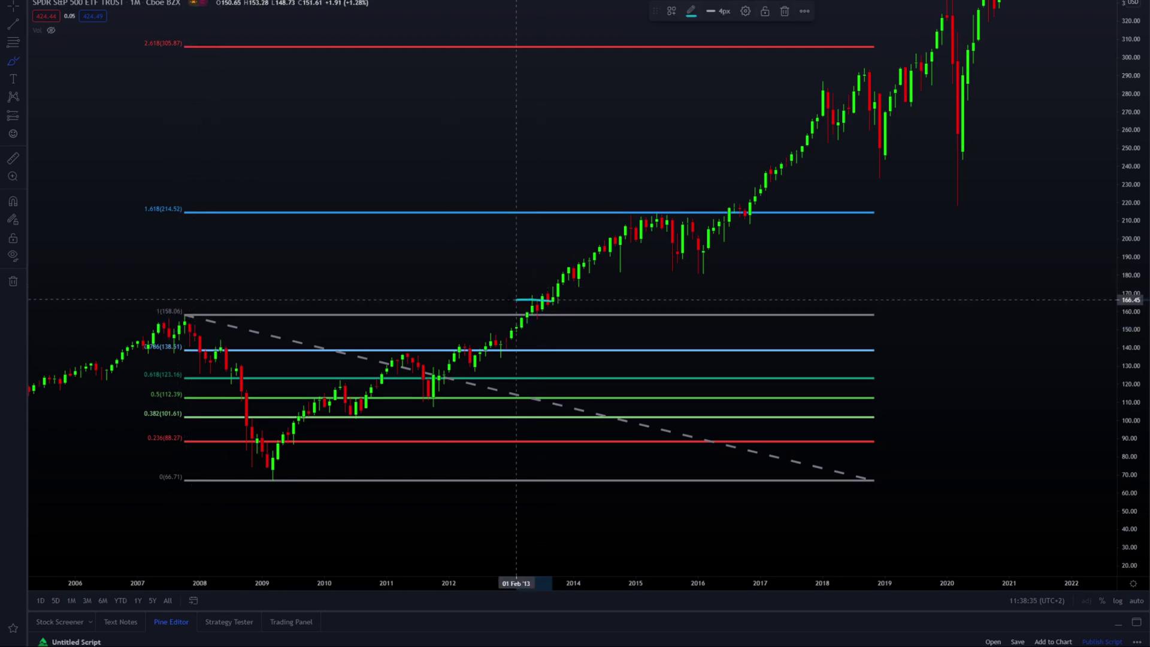
Brush-mark the 2013 breakout above level 1 and the path up to the 1.618 level, undoing the strokes.
left_click_drag(514, 303, 524, 303)
key("ctrl+z")
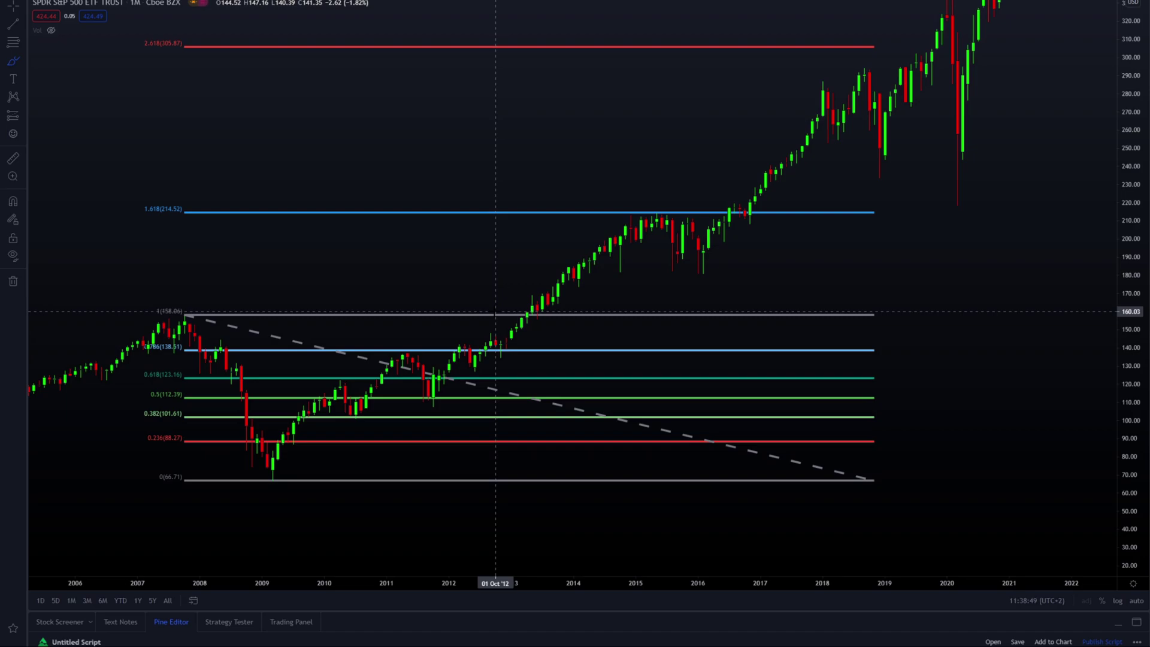
mouse_move(545, 317)
left_mouse_down()
mouse_move(542, 301)
mouse_move(527, 320)
mouse_move(507, 302)
mouse_move(599, 207)
mouse_move(569, 218)
left_mouse_up()
key("ctrl+z")
key("ctrl+z")
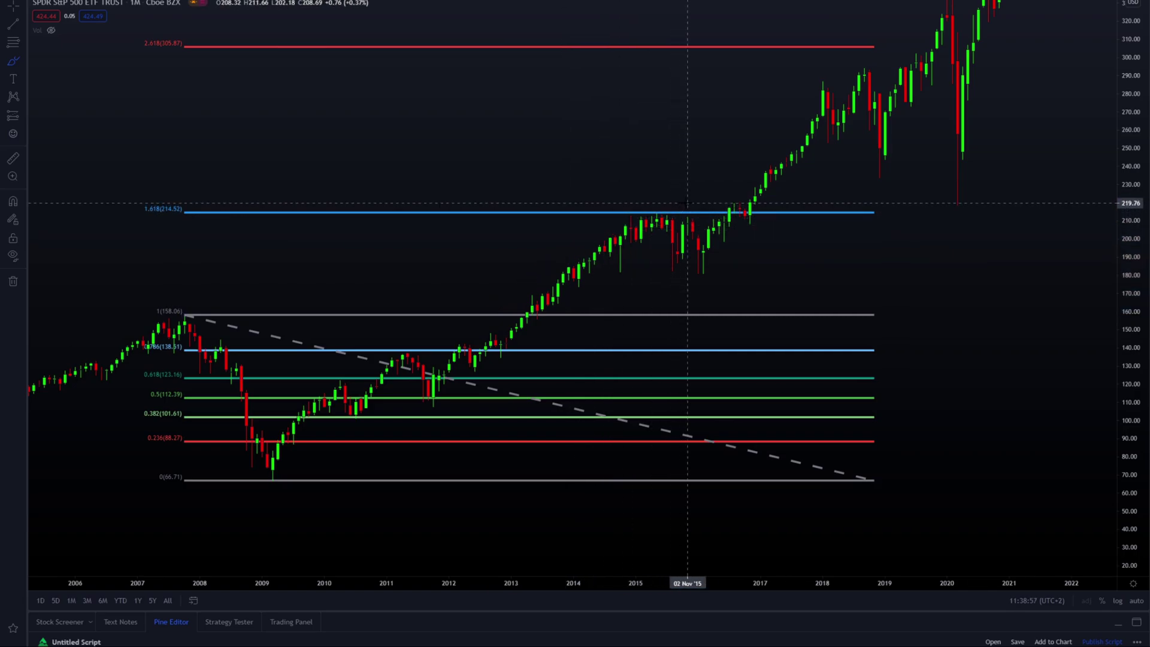
Circle the 2015 highs at the 1.618 level and that level's label with the brush, removing every circle.
mouse_move(687, 204)
left_mouse_down()
mouse_move(610, 217)
mouse_move(673, 226)
mouse_move(620, 202)
left_mouse_up()
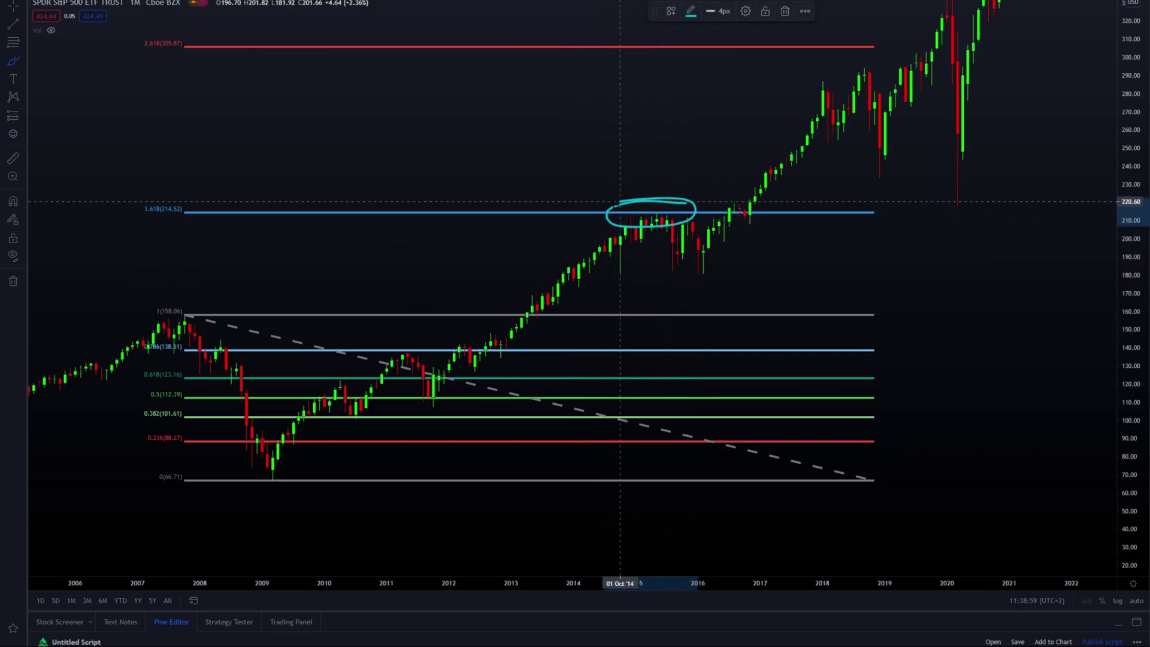
key("ctrl+z")
mouse_move(198, 191)
left_mouse_down()
mouse_move(148, 192)
mouse_move(177, 231)
mouse_move(202, 200)
mouse_move(189, 189)
left_mouse_up()
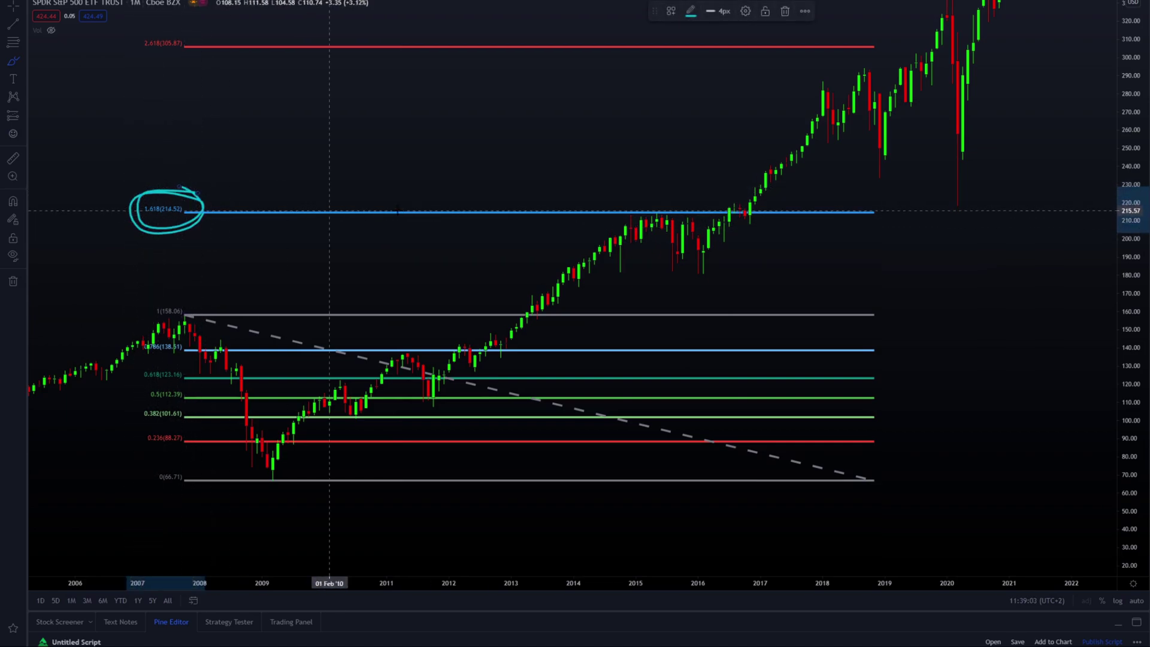
key("ctrl+z")
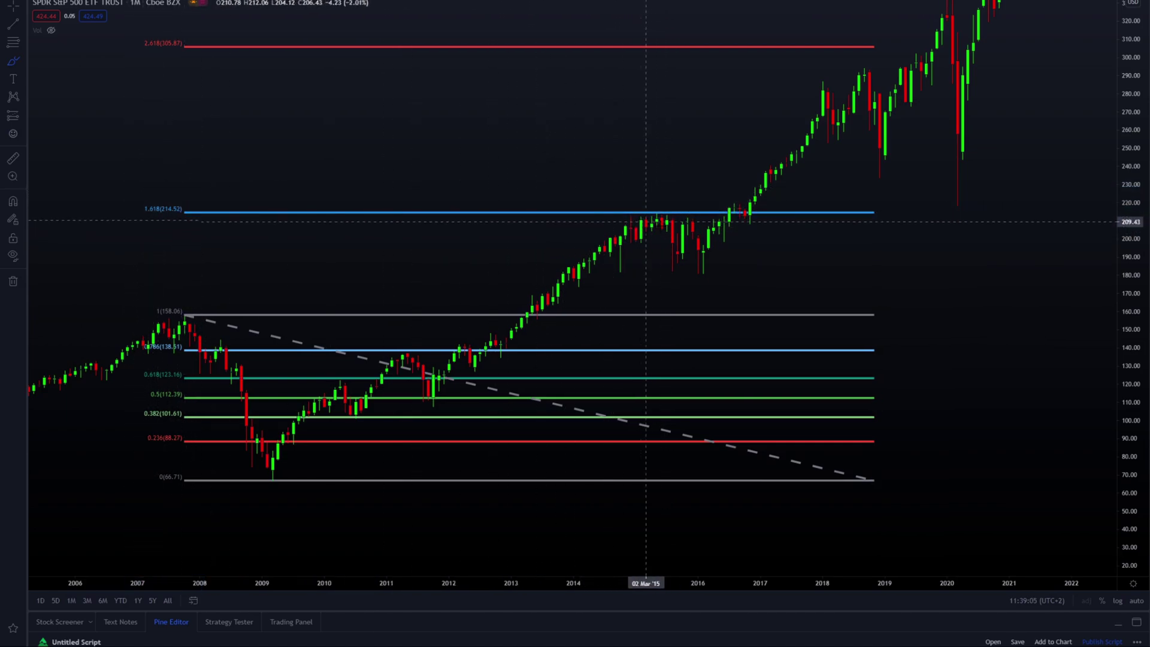
mouse_move(677, 207)
left_mouse_down()
mouse_move(626, 209)
mouse_move(695, 220)
mouse_move(677, 210)
left_mouse_up()
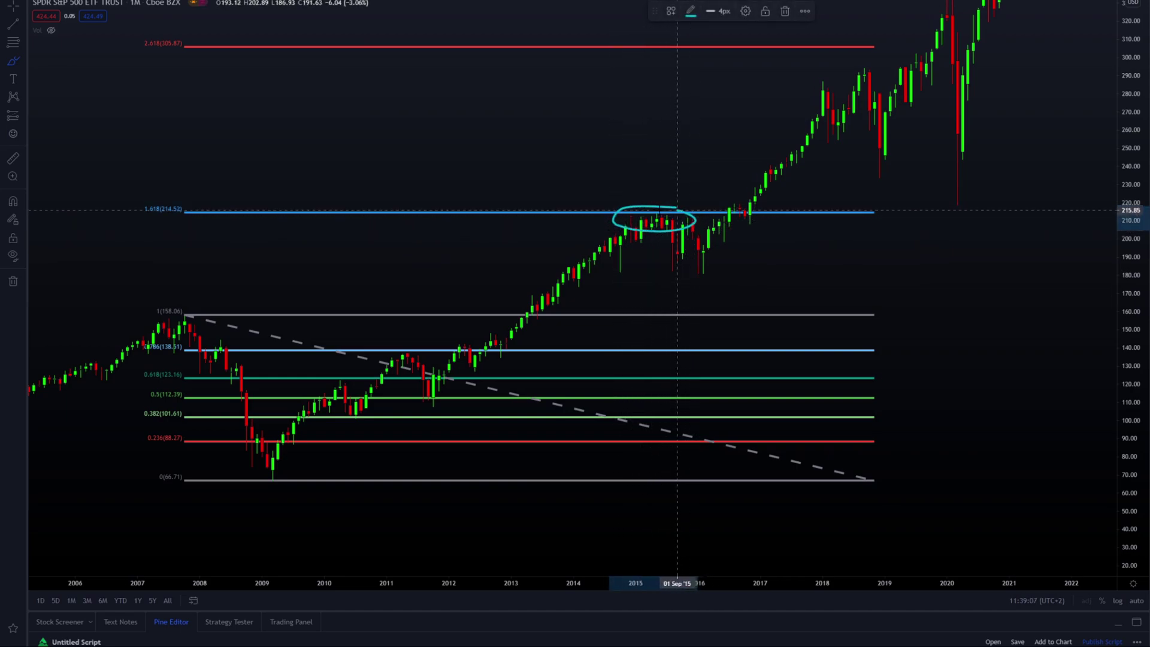
key("ctrl+z")
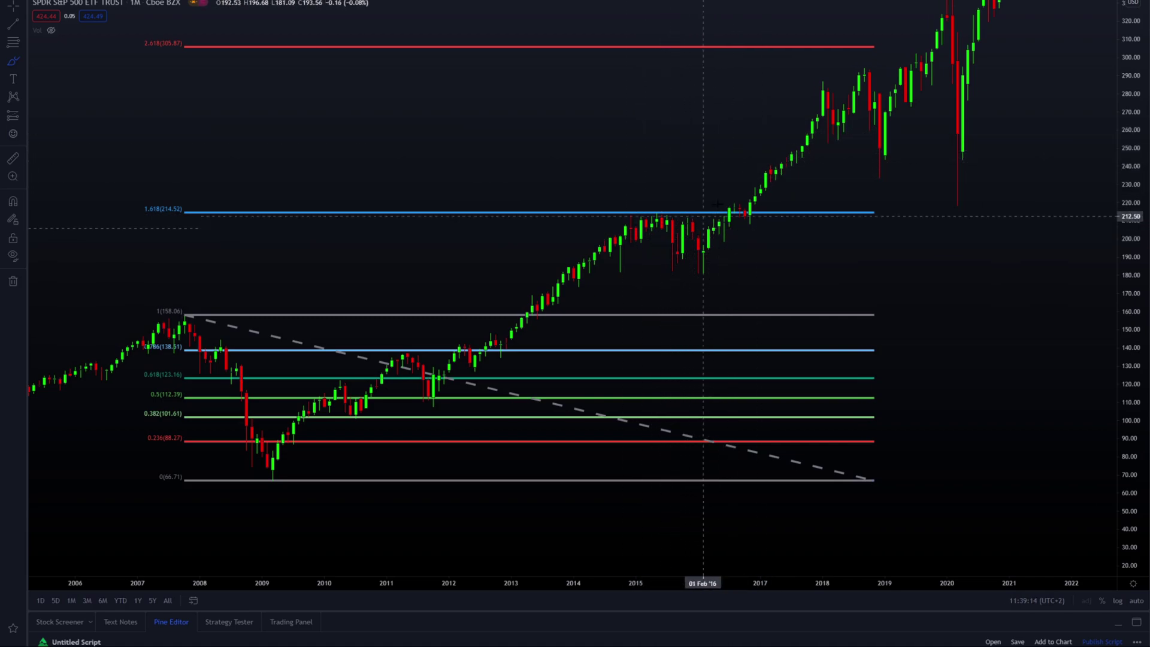
mouse_move(713, 202)
left_mouse_down()
mouse_move(662, 191)
mouse_move(655, 228)
mouse_move(662, 213)
left_mouse_up()
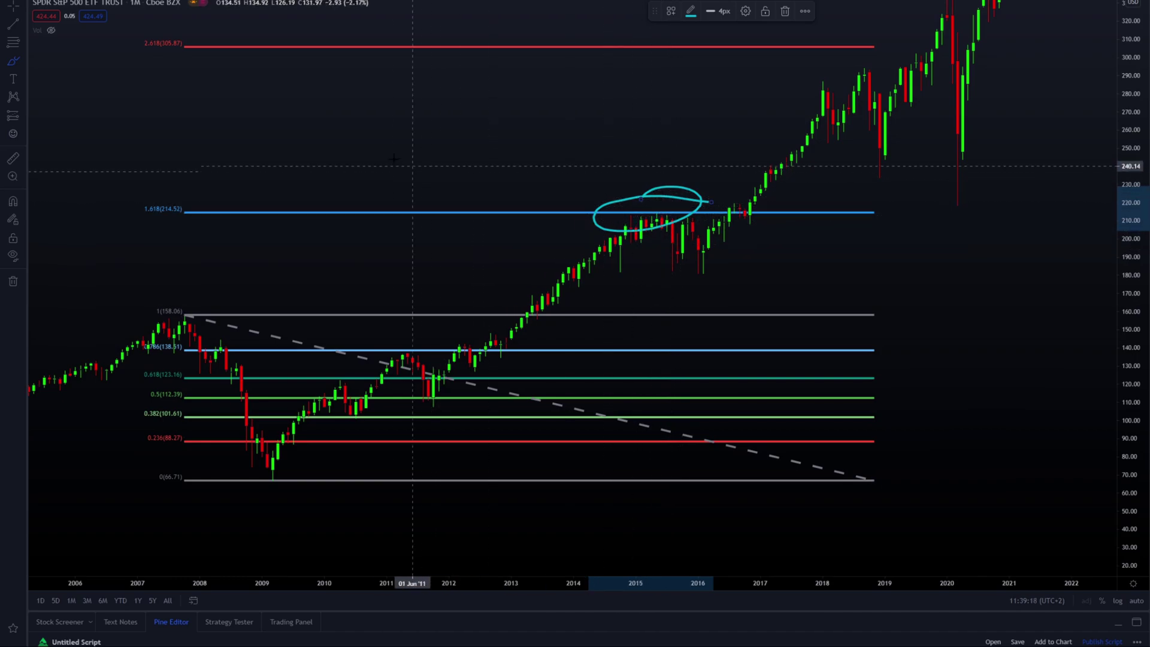
key("Delete")
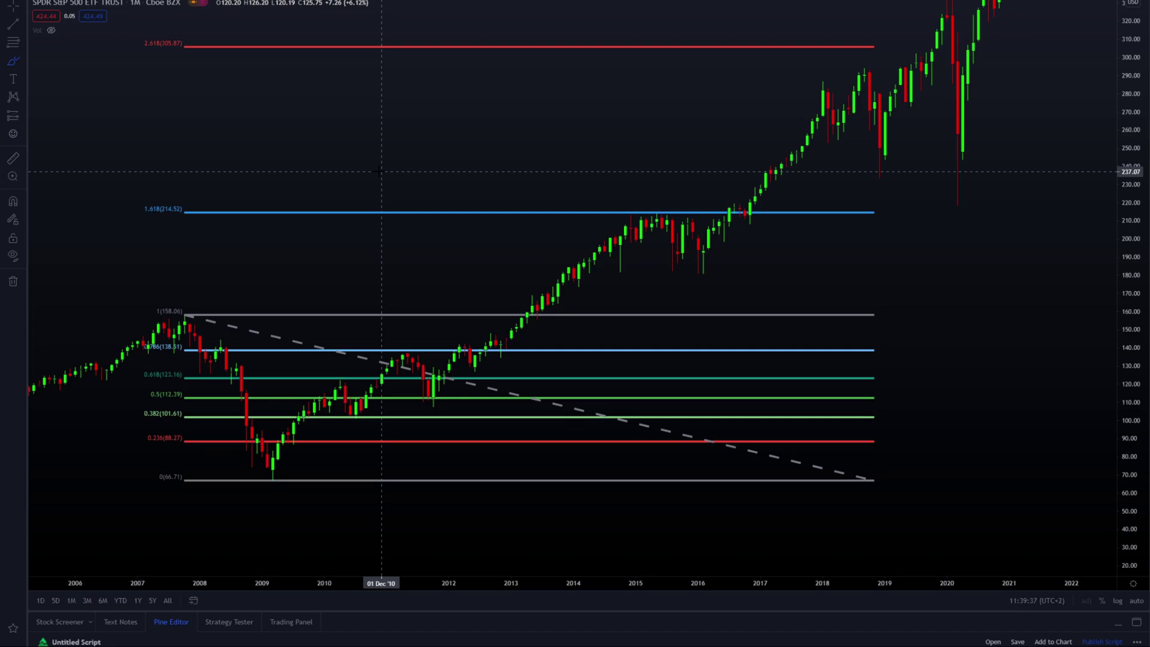
key("ctrl+z")
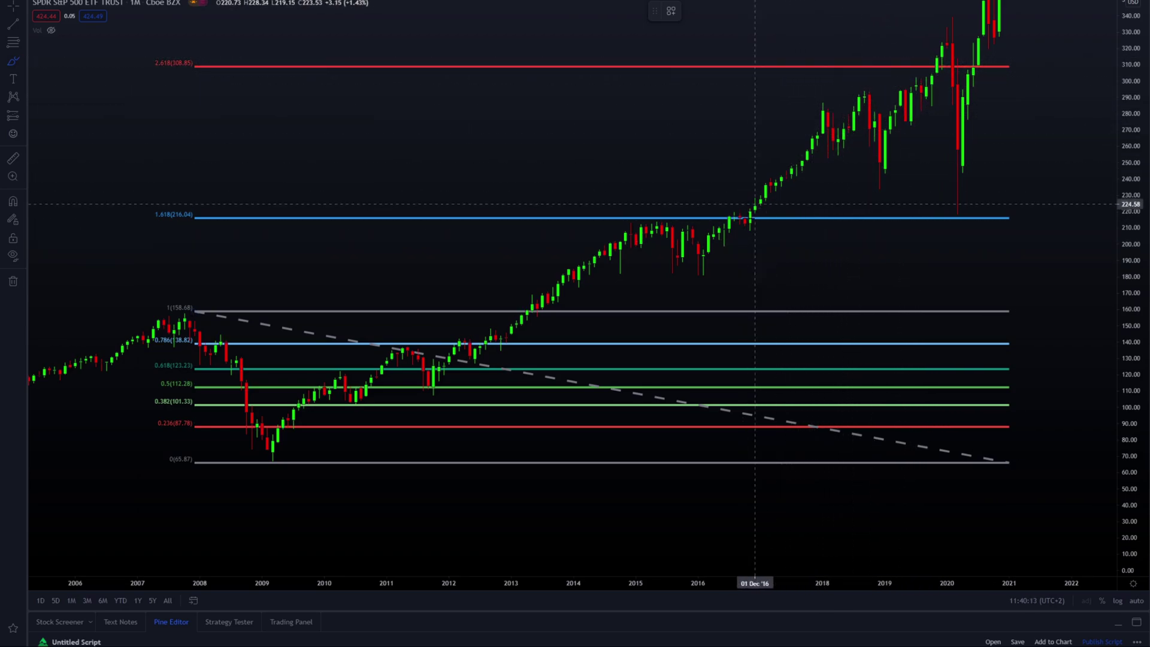
Sketch the move from the 1.618 level towards 2.618 and circle the 2.618 line, undoing all strokes.
mouse_move(748, 219)
left_mouse_down()
mouse_move(848, 73)
mouse_move(870, 102)
left_mouse_up()
mouse_move(885, 49)
left_mouse_down()
mouse_move(863, 48)
mouse_move(885, 90)
mouse_move(818, 98)
mouse_move(893, 96)
mouse_move(917, 183)
left_mouse_up()
key("ctrl+z")
key("ctrl+z")
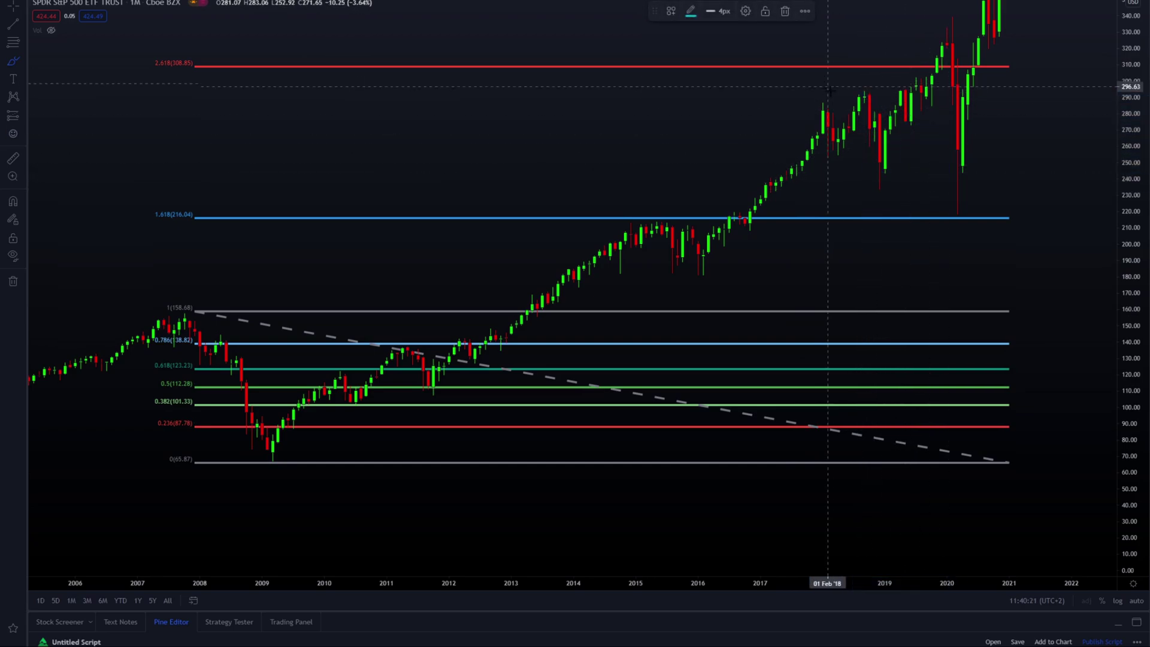
mouse_move(863, 35)
left_mouse_down()
mouse_move(521, 45)
mouse_move(586, 105)
left_mouse_up()
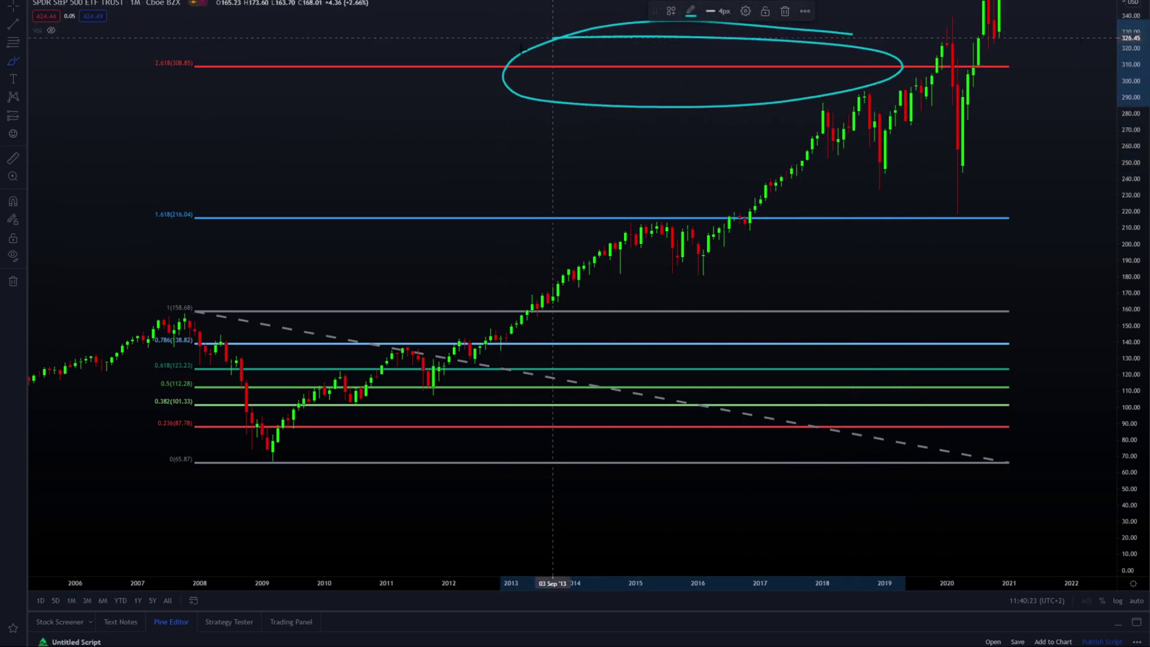
key("ctrl+z")
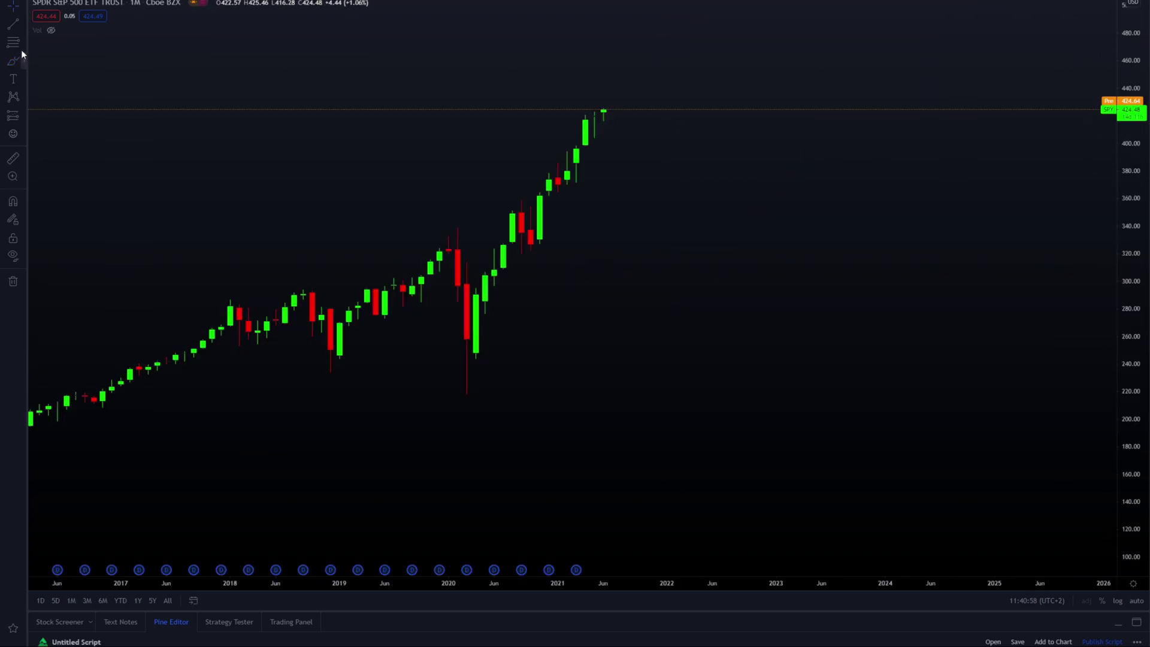
Draw a Fibonacci retracement from the February 2020 high at 339.39 to the March 2020 low at 217.74, extending it to April 2023.
left_click(20, 46)
left_click(60, 228)
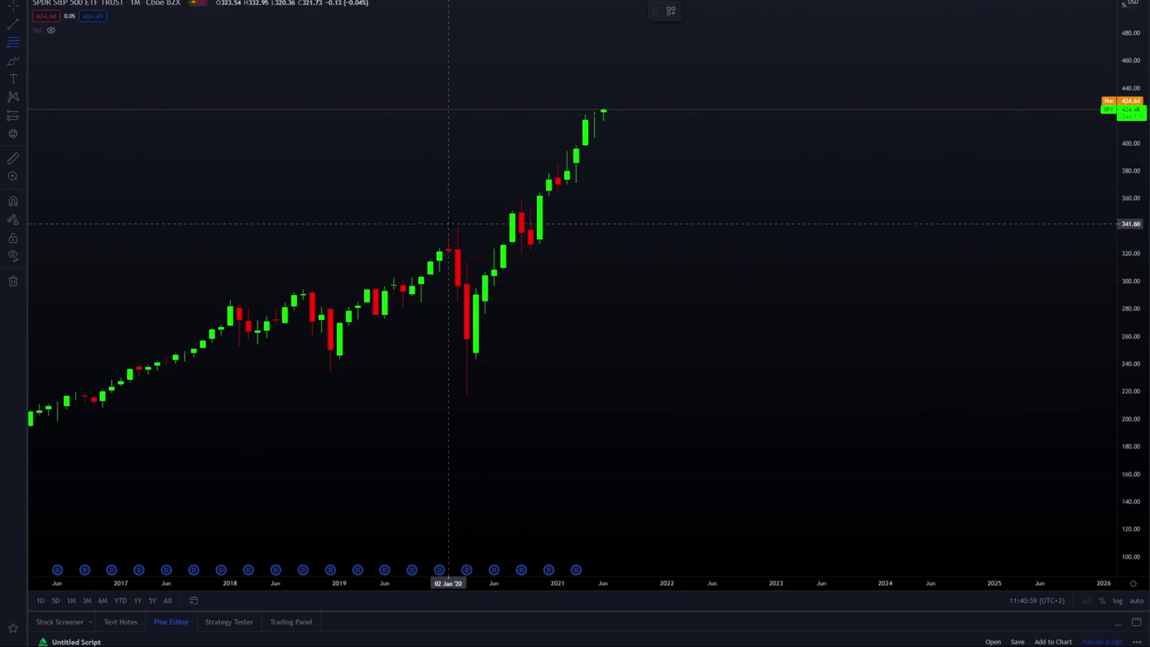
left_click(458, 227)
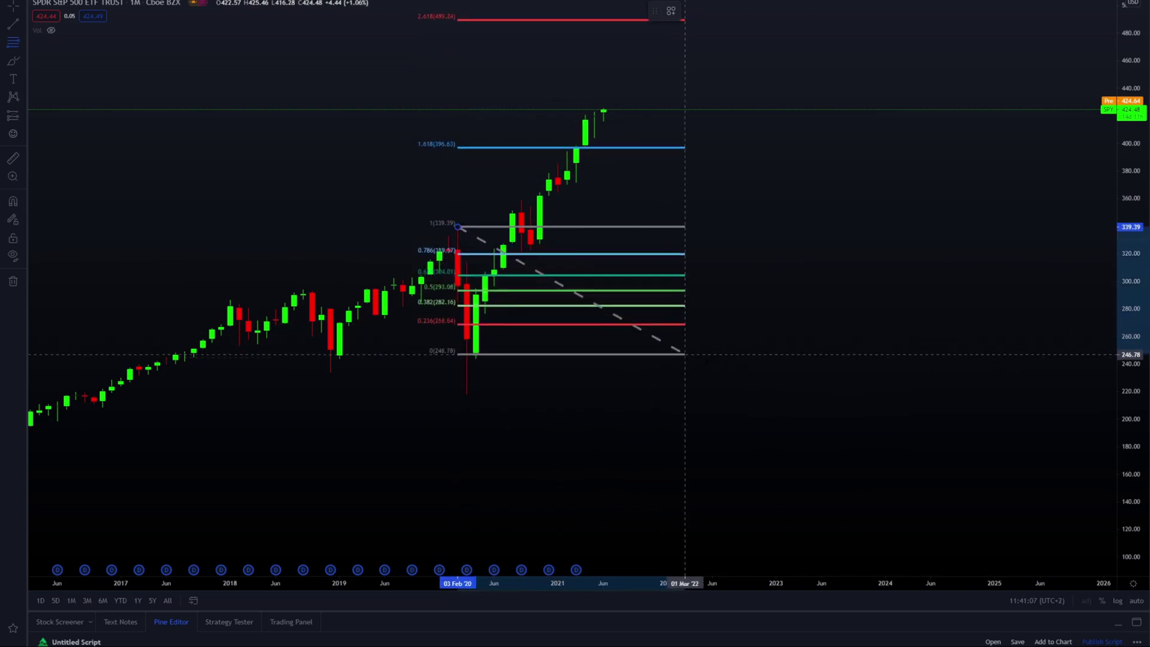
left_click(803, 394)
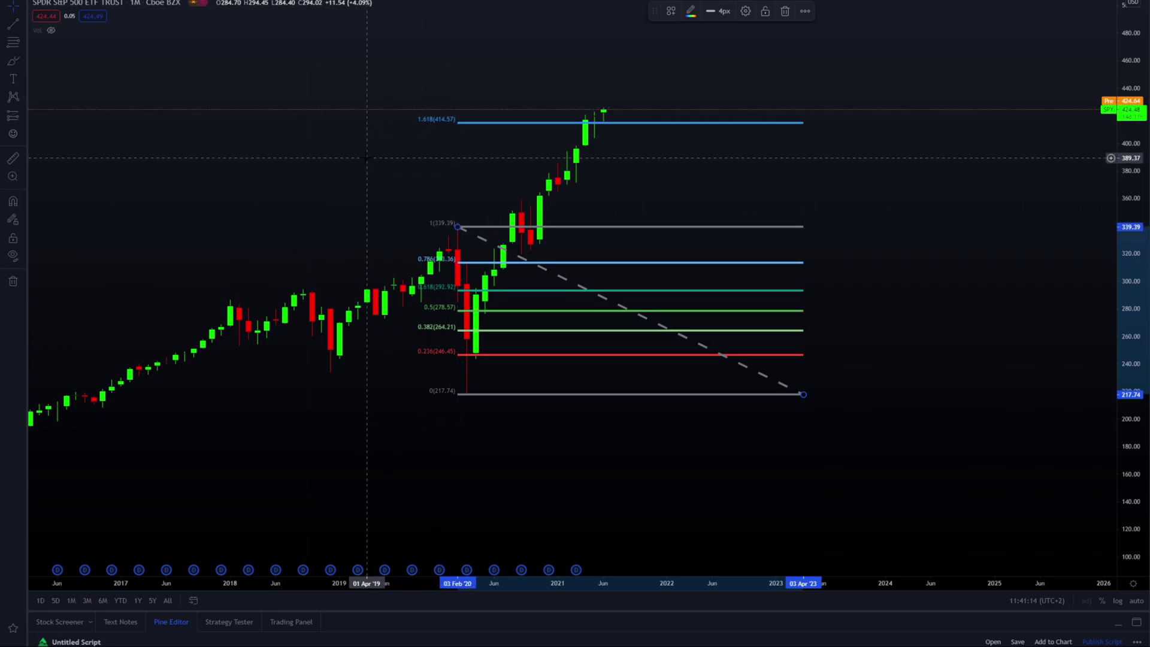
Circle the February 2020 high and the March 2020 low with the brush, undoing each circle.
left_click(13, 60)
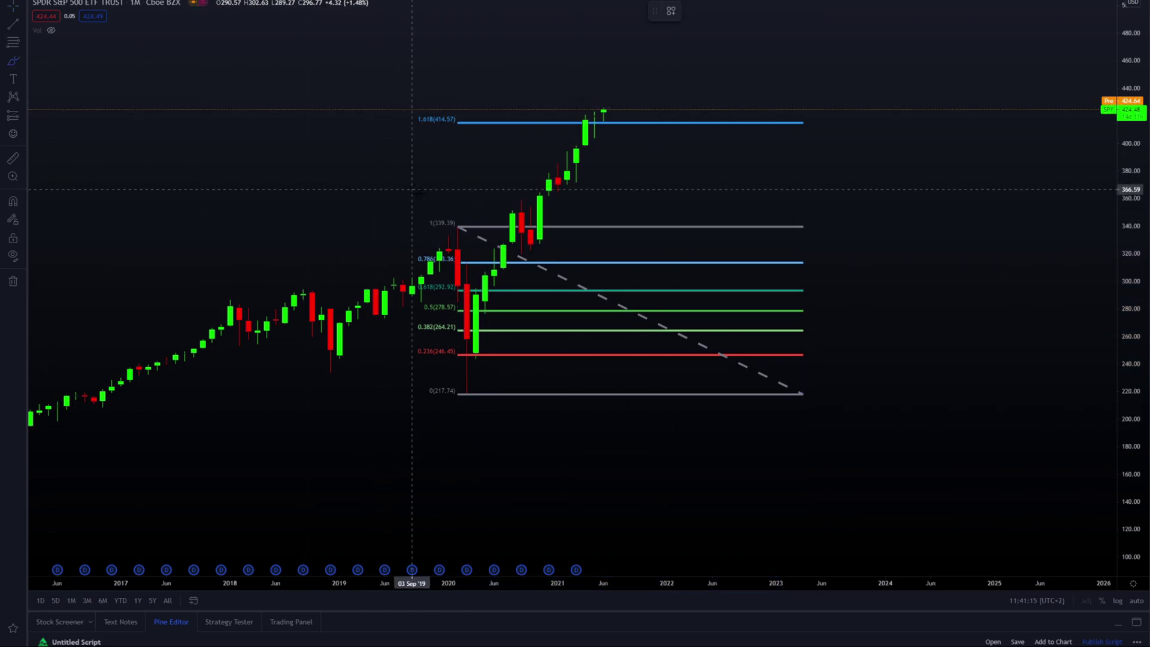
mouse_move(470, 209)
left_mouse_down()
mouse_move(452, 212)
mouse_move(461, 223)
left_mouse_up()
key("ctrl+z")
left_click_drag(451, 383, 448, 379)
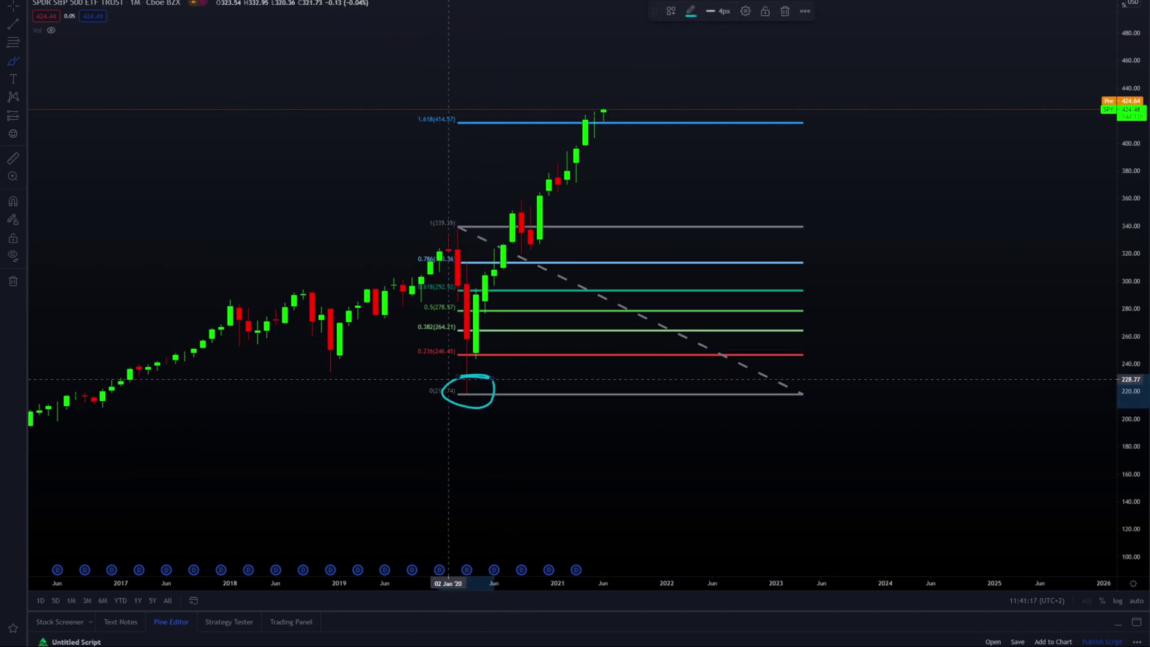
key("ctrl+z")
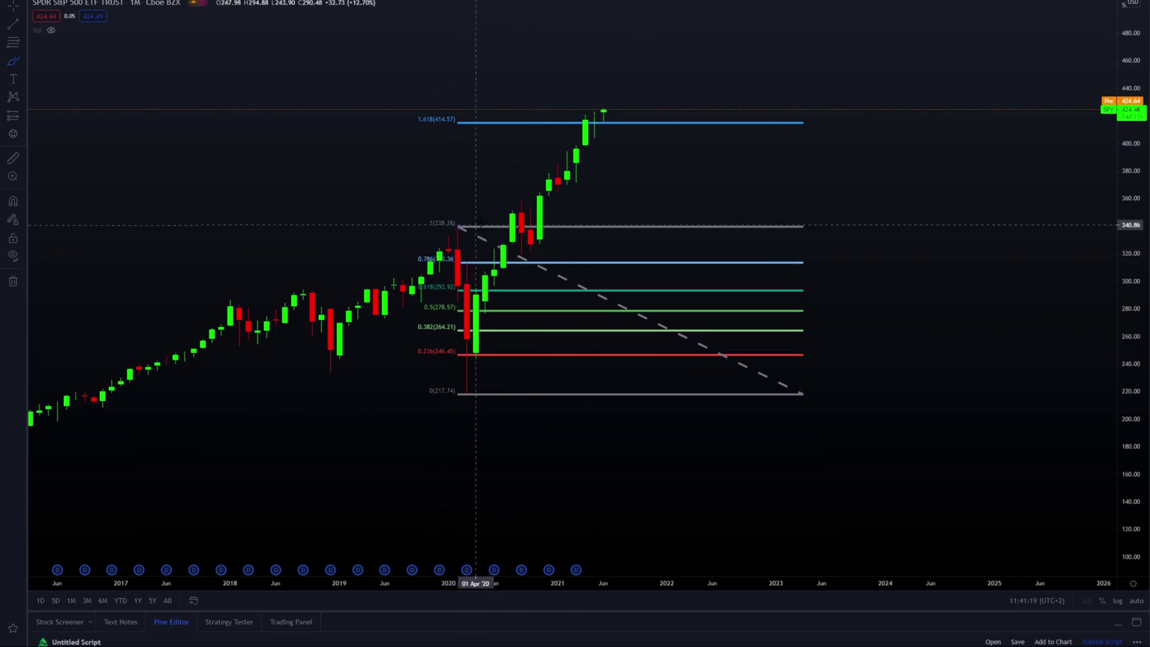
Sketch the 2020–2021 move from level 1 up to the 1.618 level with the brush and undo it.
mouse_move(504, 217)
left_mouse_down()
mouse_move(482, 227)
mouse_move(527, 223)
mouse_move(503, 225)
mouse_move(541, 192)
mouse_move(569, 117)
mouse_move(590, 97)
left_mouse_up()
key("ctrl+z")
key("ctrl+z")
key("ctrl+z")
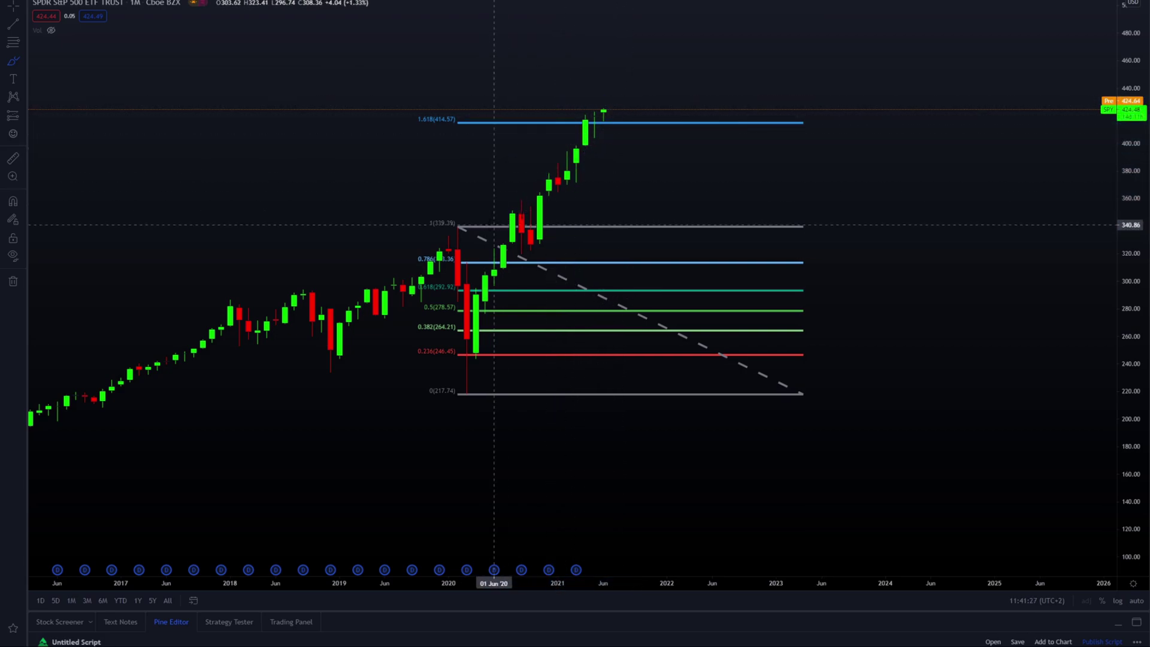
Circle the 1.618 level's label and the latest 2021 candles around that level with the brush, undoing each circle.
mouse_move(412, 78)
left_mouse_down()
mouse_move(480, 99)
mouse_move(412, 78)
left_mouse_up()
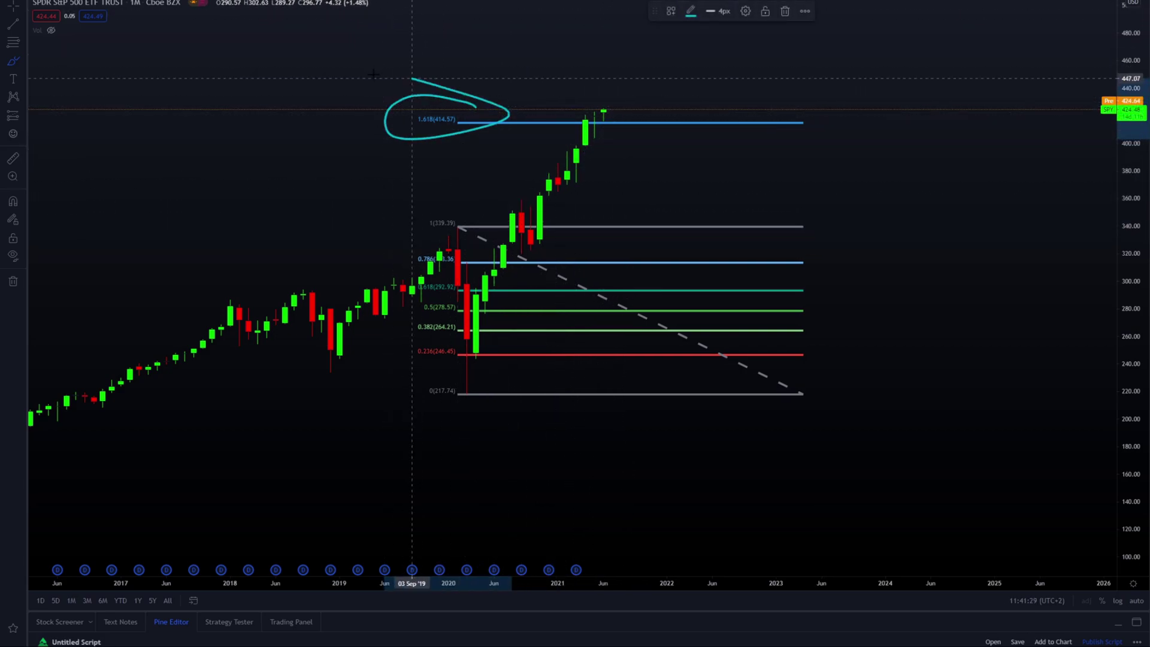
key("ctrl+z")
mouse_move(627, 102)
left_mouse_down()
mouse_move(593, 105)
mouse_move(659, 120)
mouse_move(530, 118)
left_mouse_up()
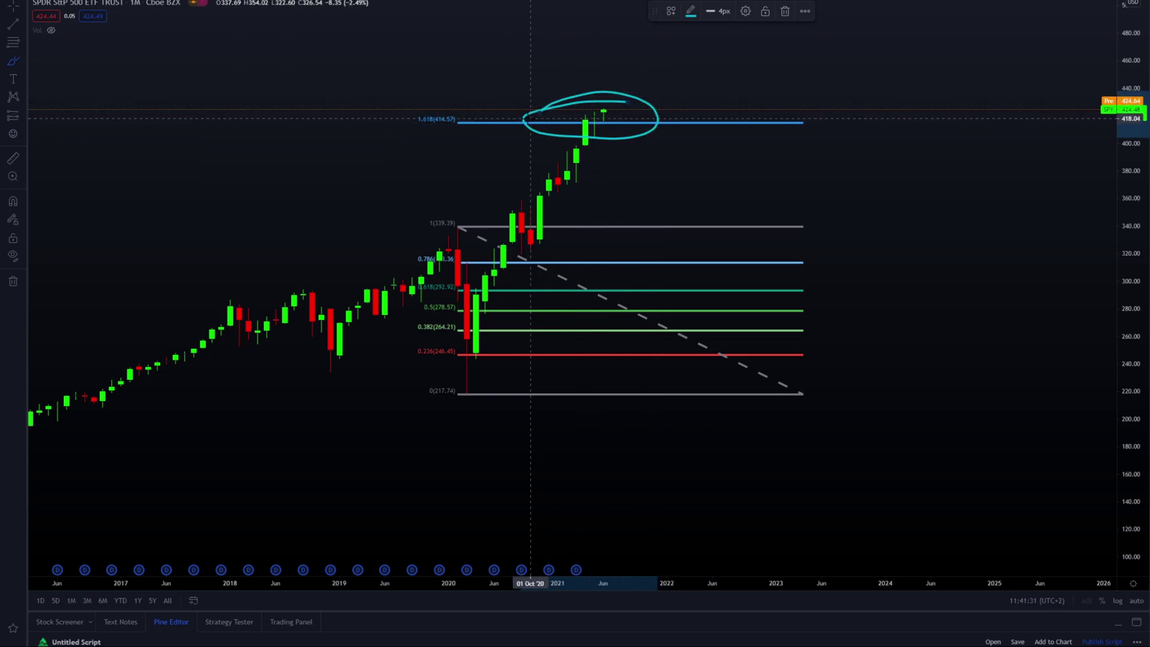
key("ctrl+z")
mouse_move(665, 103)
left_mouse_down()
mouse_move(649, 102)
mouse_move(665, 105)
left_mouse_up()
key("ctrl+z")
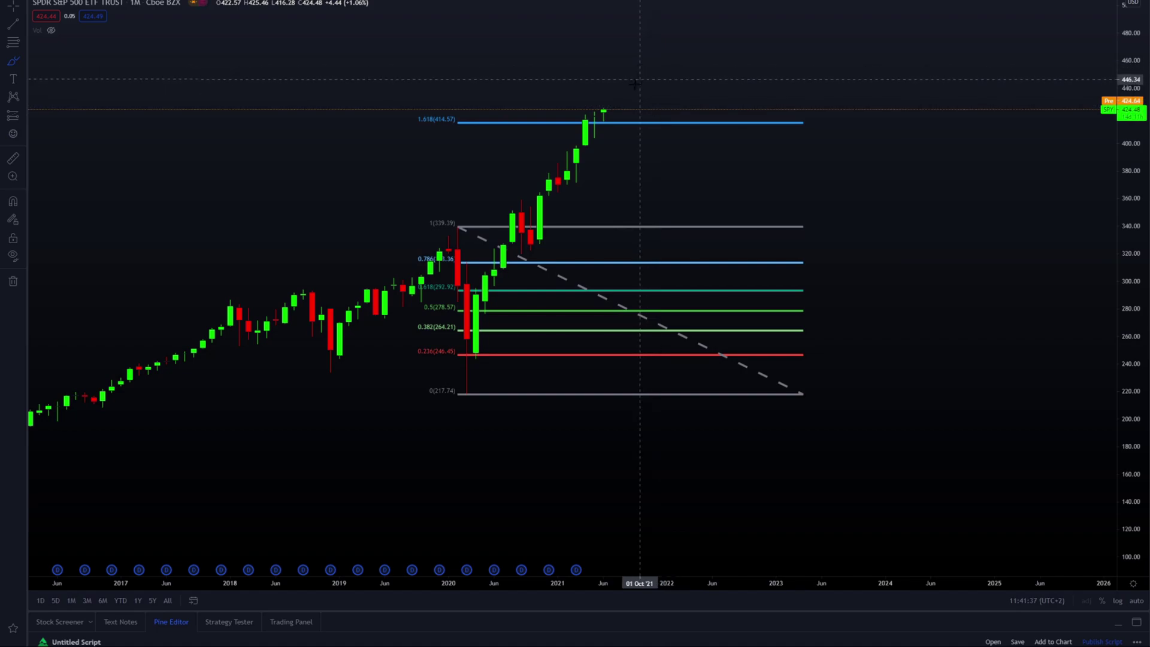
Circle the newest 2021 candles at the 1.618 level several times with the brush, undoing each circle.
mouse_move(640, 105)
left_mouse_down()
mouse_move(527, 141)
mouse_move(613, 111)
left_mouse_up()
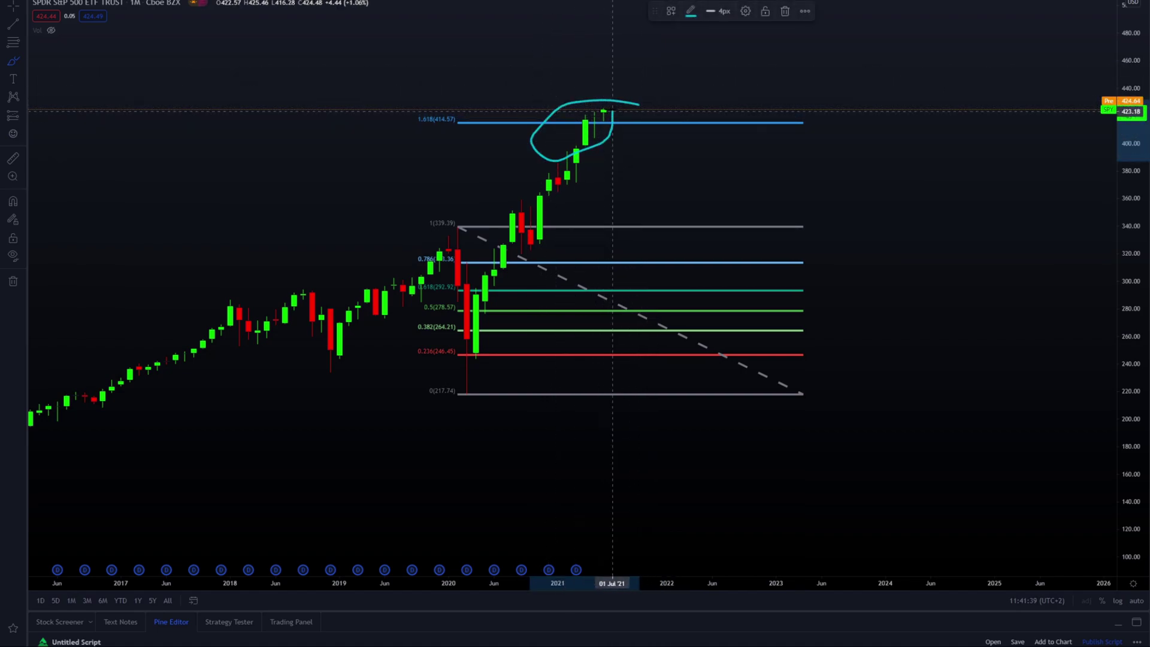
key("ctrl+z")
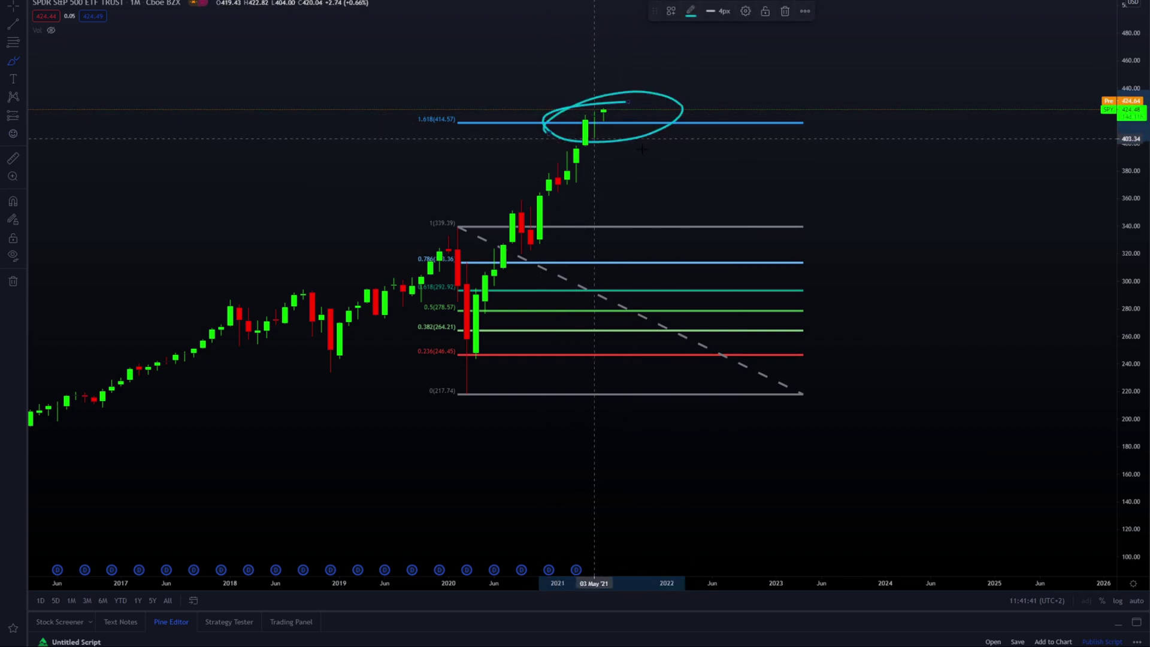
mouse_move(604, 108)
left_mouse_down()
mouse_move(584, 101)
mouse_move(593, 143)
mouse_move(611, 120)
mouse_move(595, 114)
mouse_move(622, 98)
left_mouse_up()
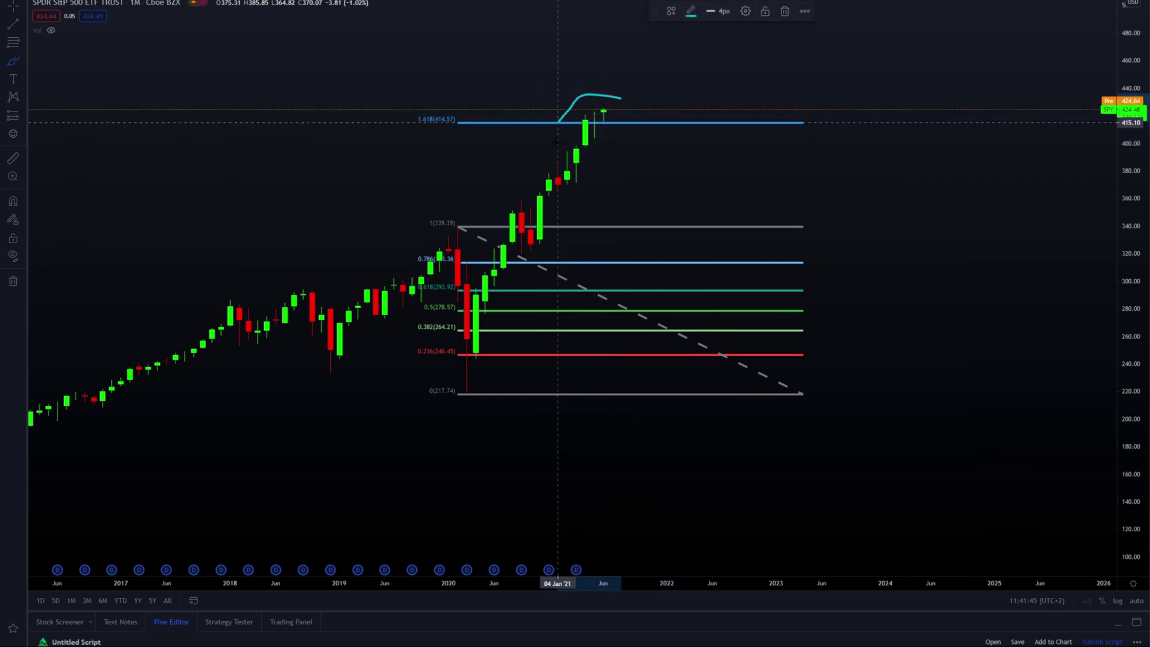
left_click_drag(522, 136, 548, 116)
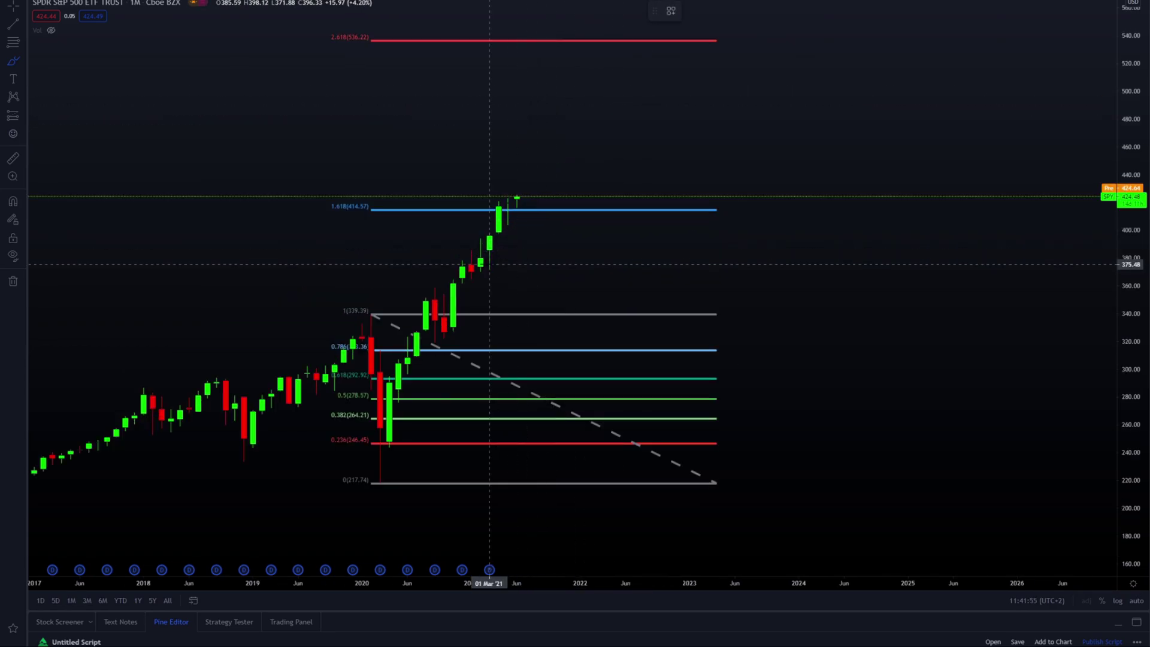
Sketch a move from the latest 2021 candles up toward the 2.618 level and mark that level's label with the brush, undoing each stroke.
mouse_move(490, 263)
left_mouse_down()
mouse_move(616, 107)
mouse_move(571, 120)
left_mouse_up()
key("ctrl+z")
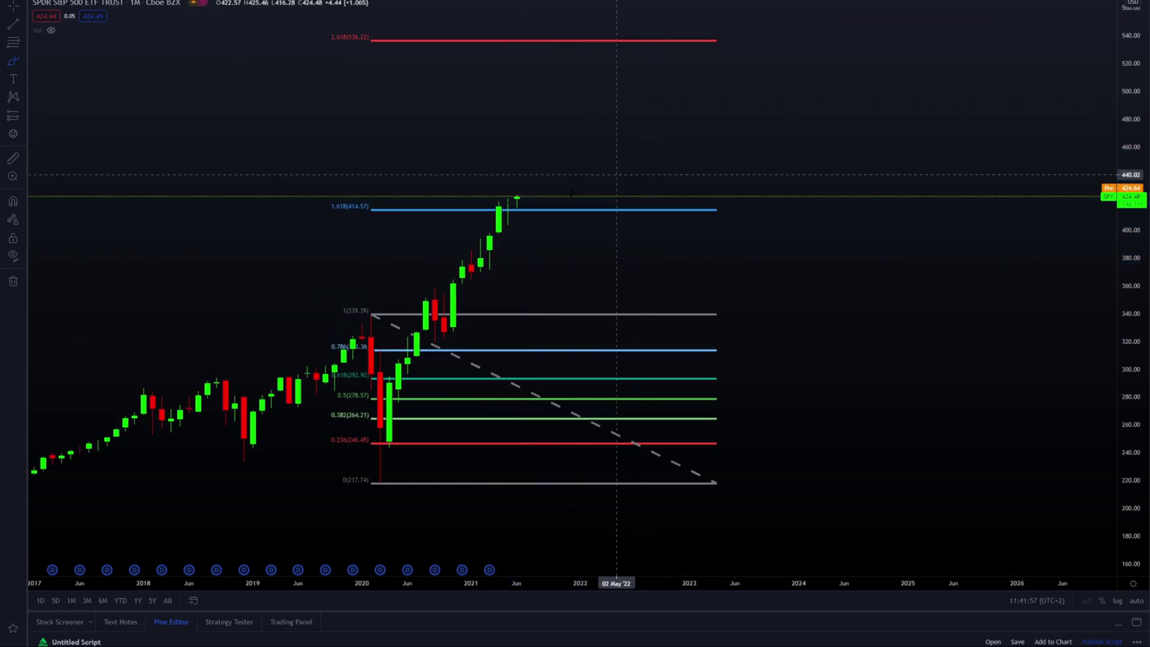
mouse_move(519, 205)
left_mouse_down()
mouse_move(580, 152)
mouse_move(637, 36)
mouse_move(674, 78)
left_mouse_up()
key("ctrl+z")
left_click_drag(413, 27, 235, 43)
key("ctrl+z")
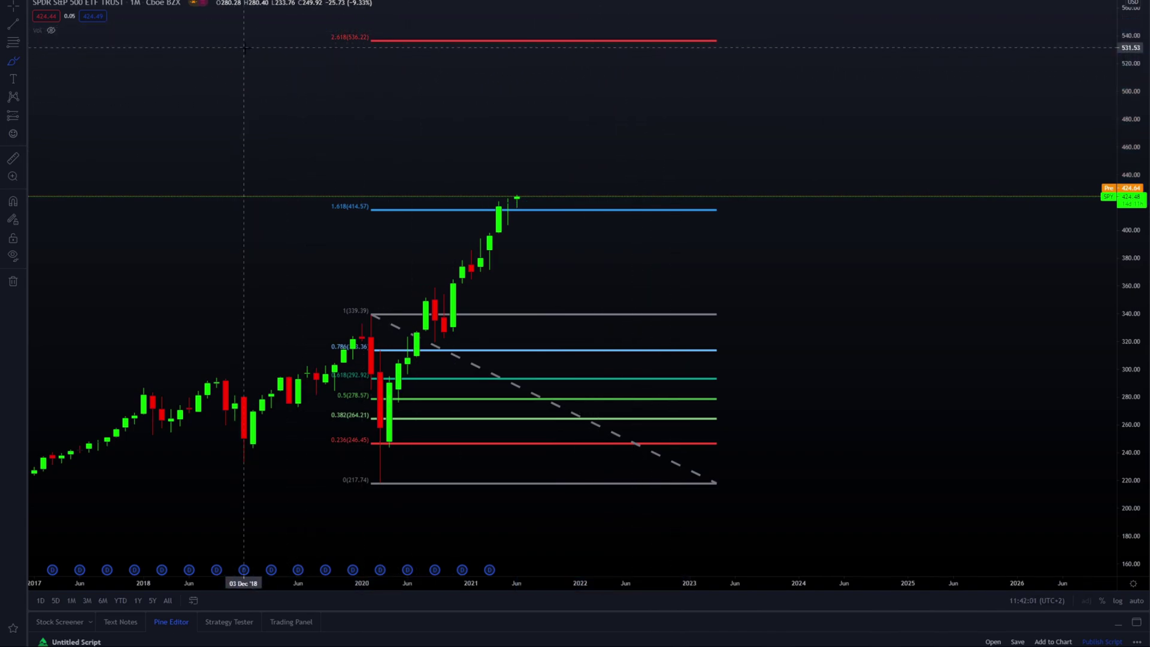